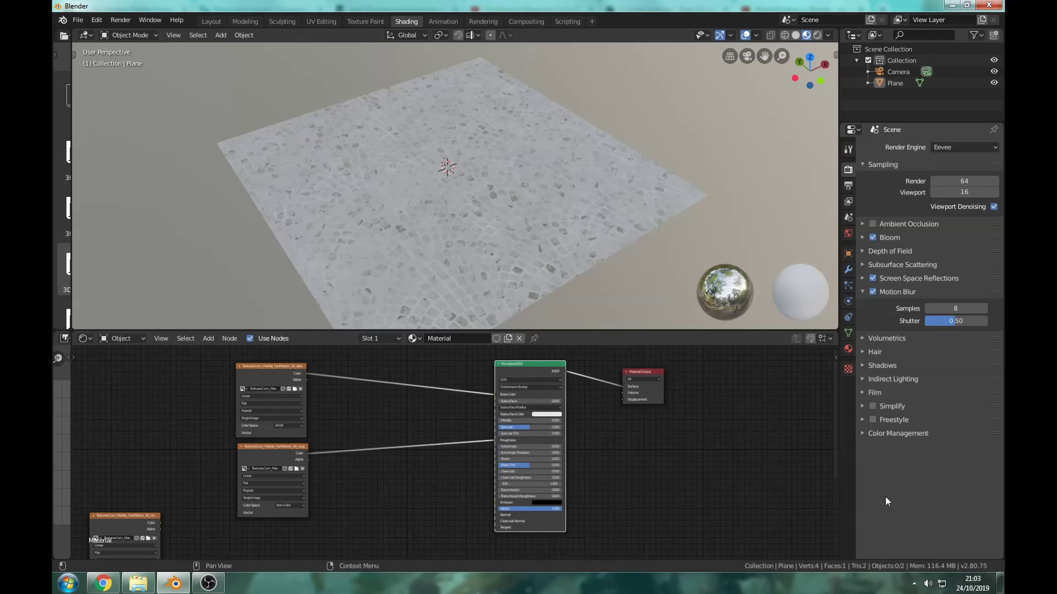
# Preview the marble normal map and the BMZU8Ac.png normal map on the plane, then restore the Principled BSDF output
pyautogui.scroll(4, 506, 246)
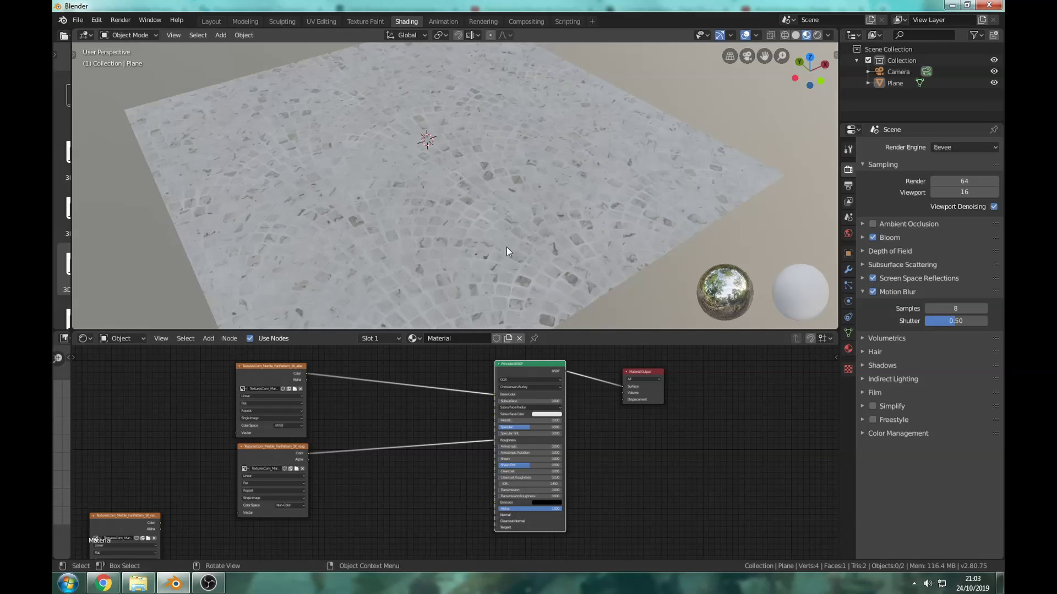
pyautogui.scroll(2, 287, 400)
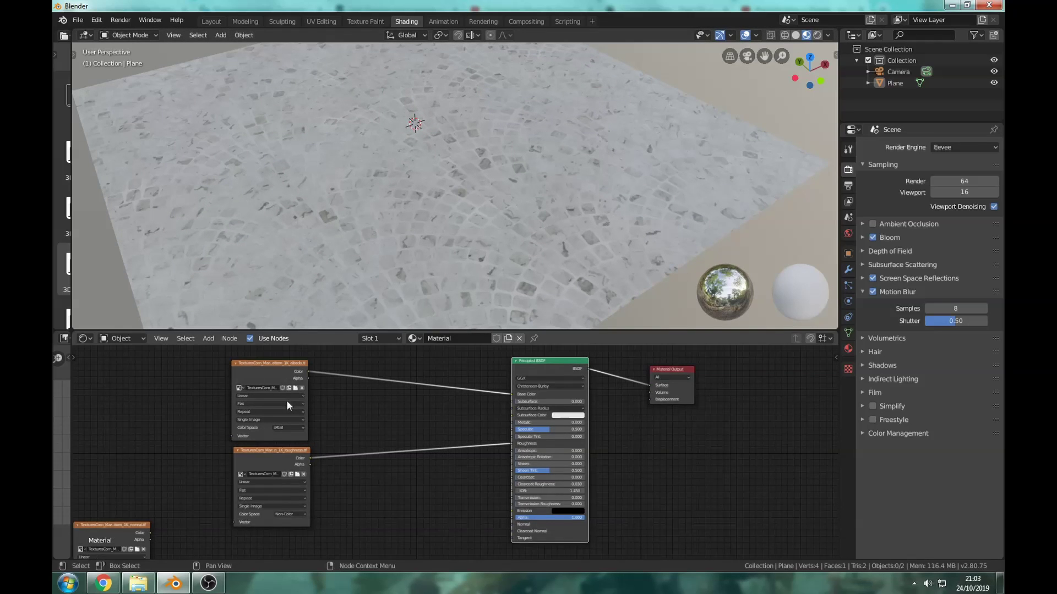
pyautogui.moveTo(509, 222)
pyautogui.mouseDown(button='middle')
pyautogui.moveTo(523, 200)
pyautogui.moveTo(512, 215)
pyautogui.mouseUp(button='middle')
pyautogui.moveTo(322, 445); pyautogui.dragTo(599, 481, button='middle')
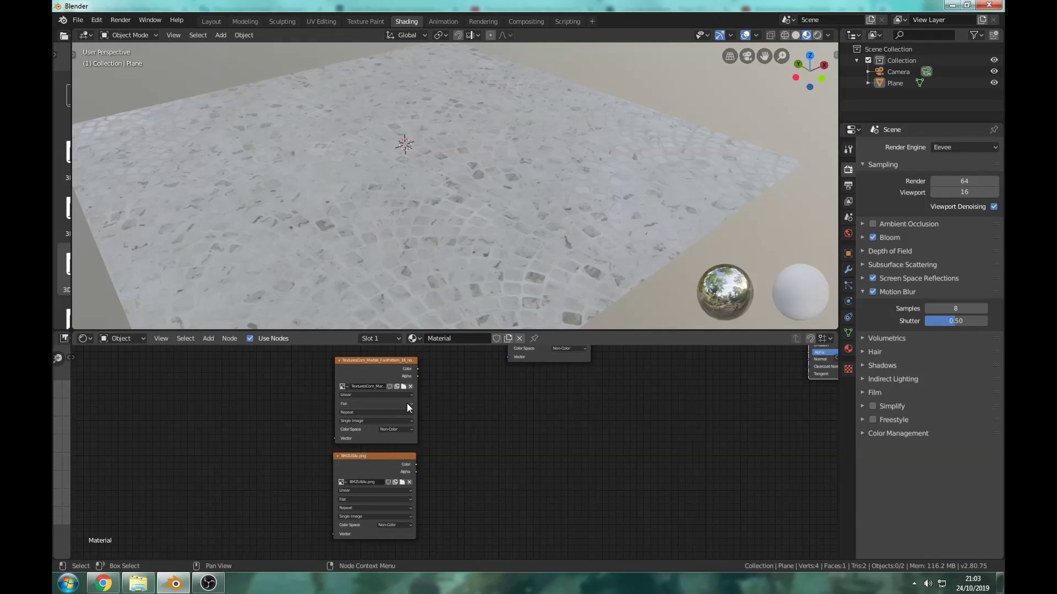
pyautogui.keyDown('ctrl'); pyautogui.keyDown('shift'); pyautogui.click(391, 365); pyautogui.keyUp('shift'); pyautogui.keyUp('ctrl')
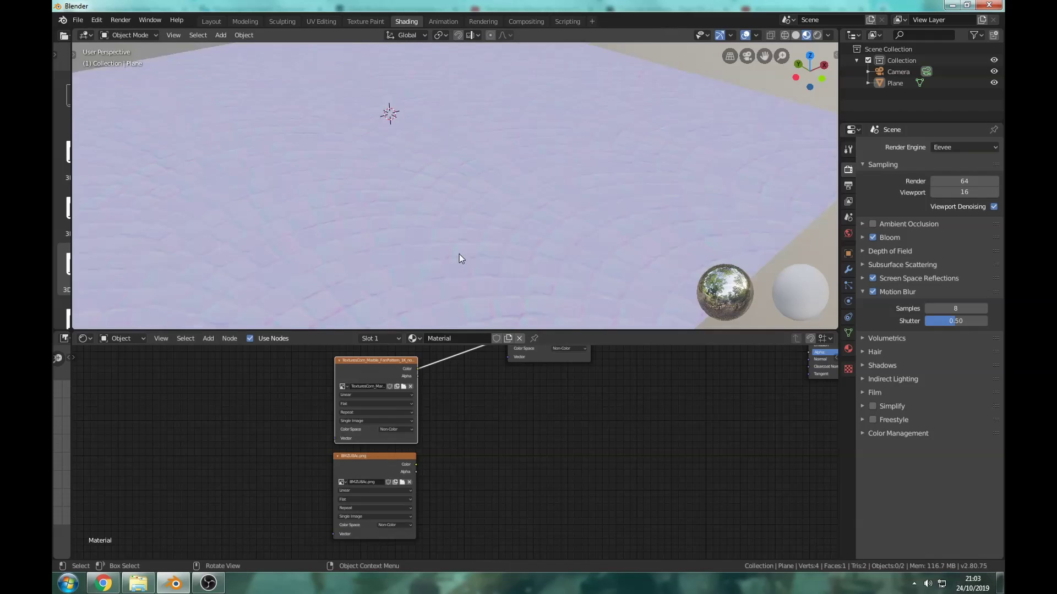
pyautogui.keyDown('ctrl'); pyautogui.keyDown('shift'); pyautogui.click(376, 466); pyautogui.keyUp('shift'); pyautogui.keyUp('ctrl')
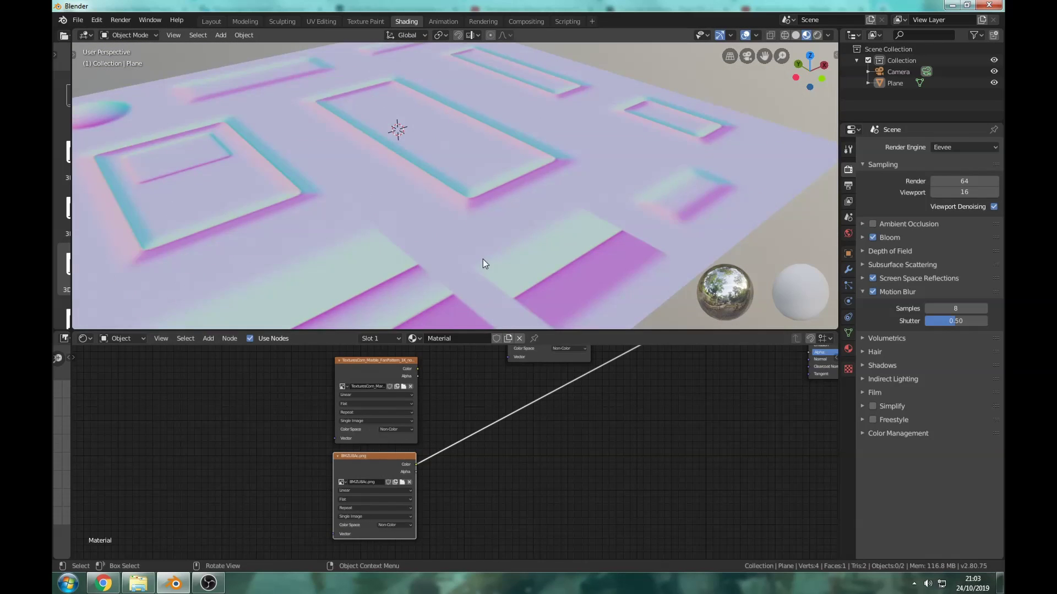
pyautogui.moveTo(483, 259); pyautogui.dragTo(520, 147, button='middle')
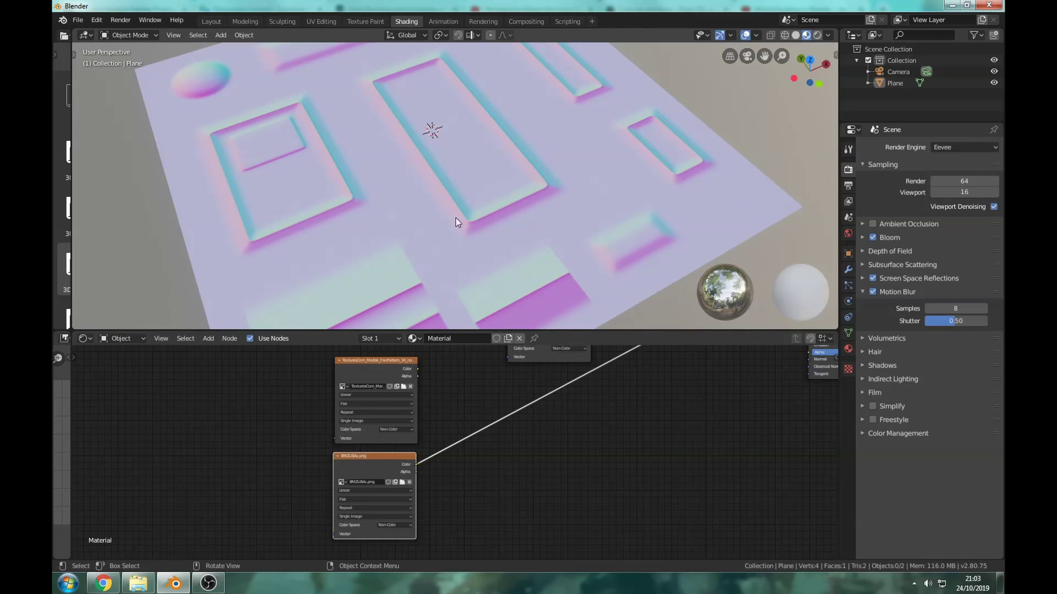
pyautogui.scroll(-3, 444, 188)
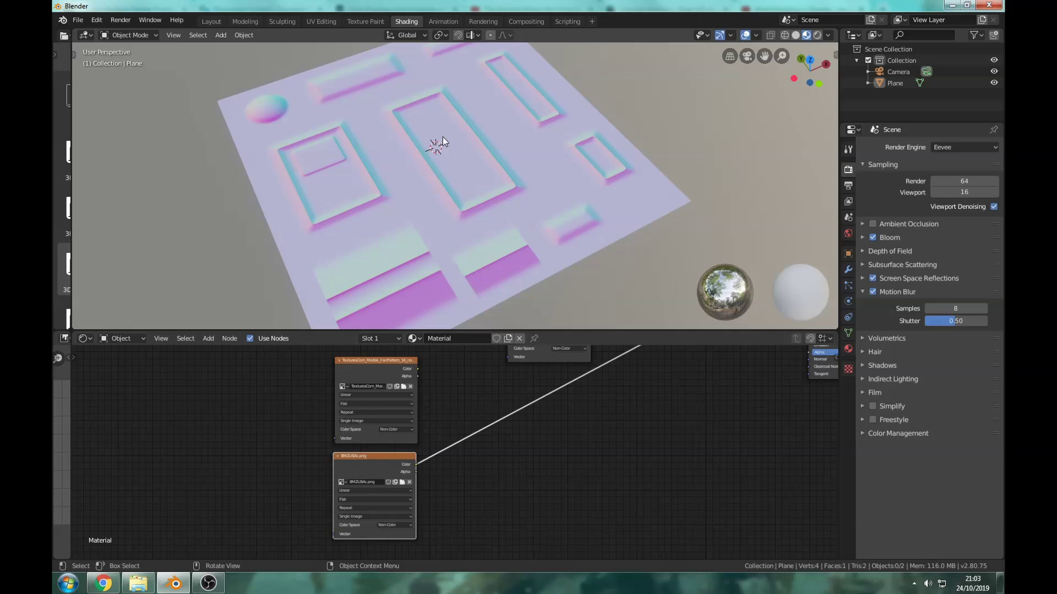
pyautogui.moveTo(483, 422); pyautogui.dragTo(391, 439, button='middle')
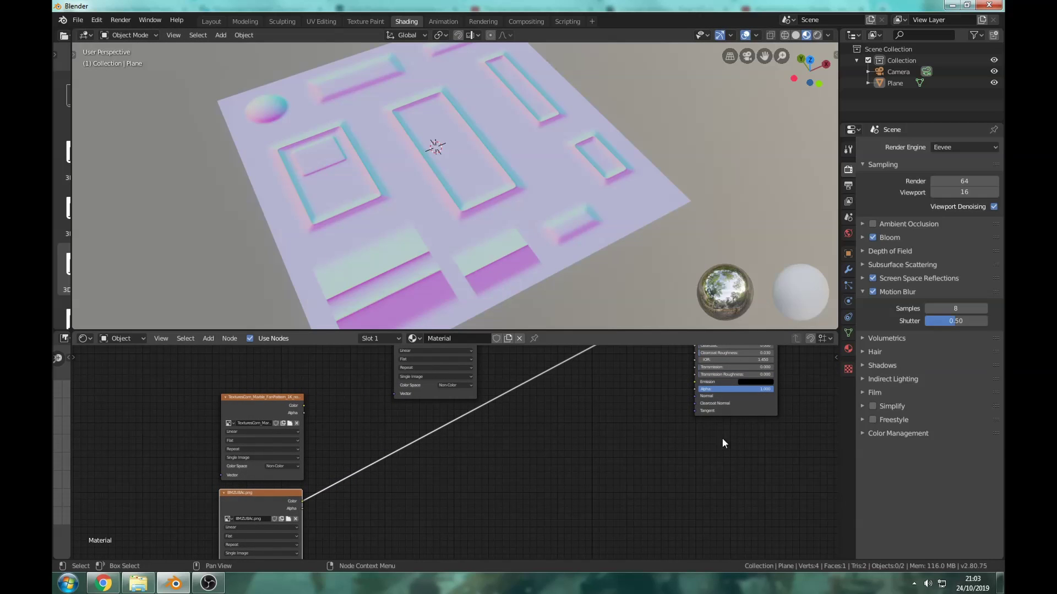
pyautogui.keyDown('ctrl'); pyautogui.keyDown('shift'); pyautogui.click(760, 405); pyautogui.keyUp('shift'); pyautogui.keyUp('ctrl')
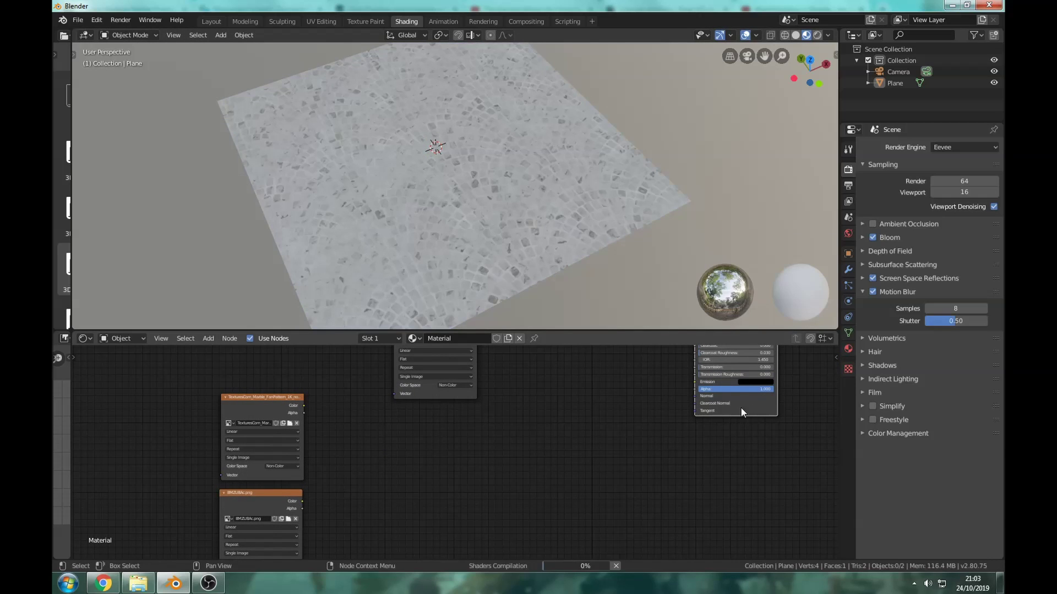
# Add a Separate RGB node beside the normal map textures and place a duplicate below it
pyautogui.click(409, 430)
pyautogui.hotkey('shift', 'a')
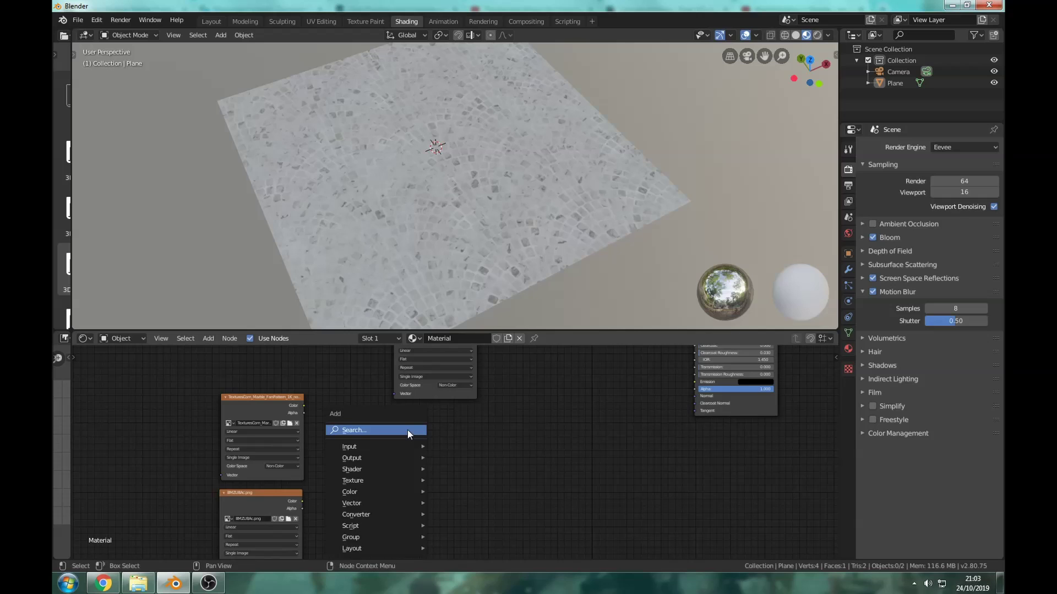
pyautogui.click(407, 430)
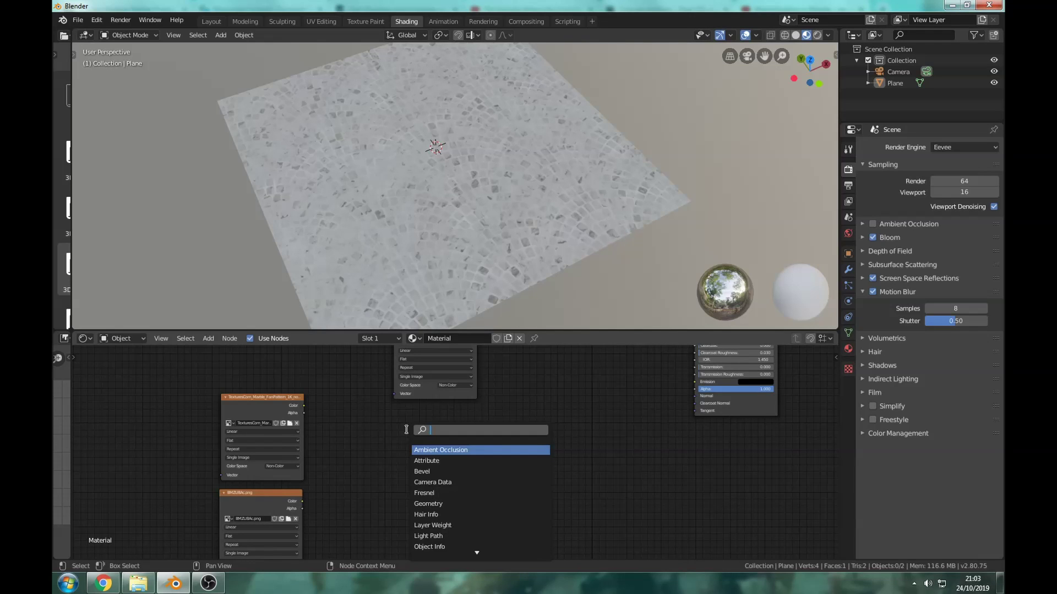
pyautogui.write('sep')
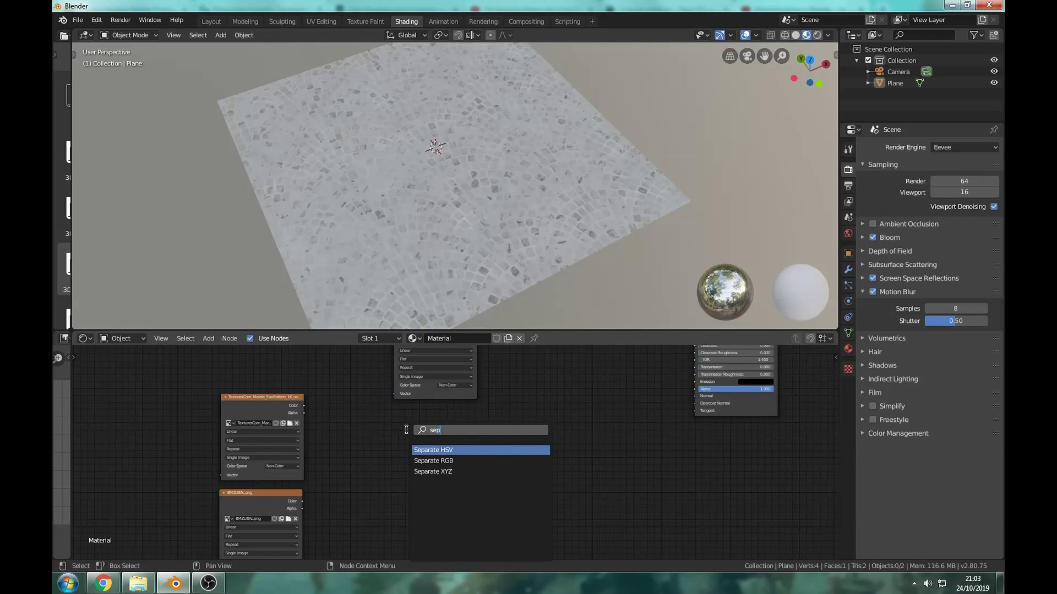
pyautogui.press('Down')
pyautogui.press('Return')
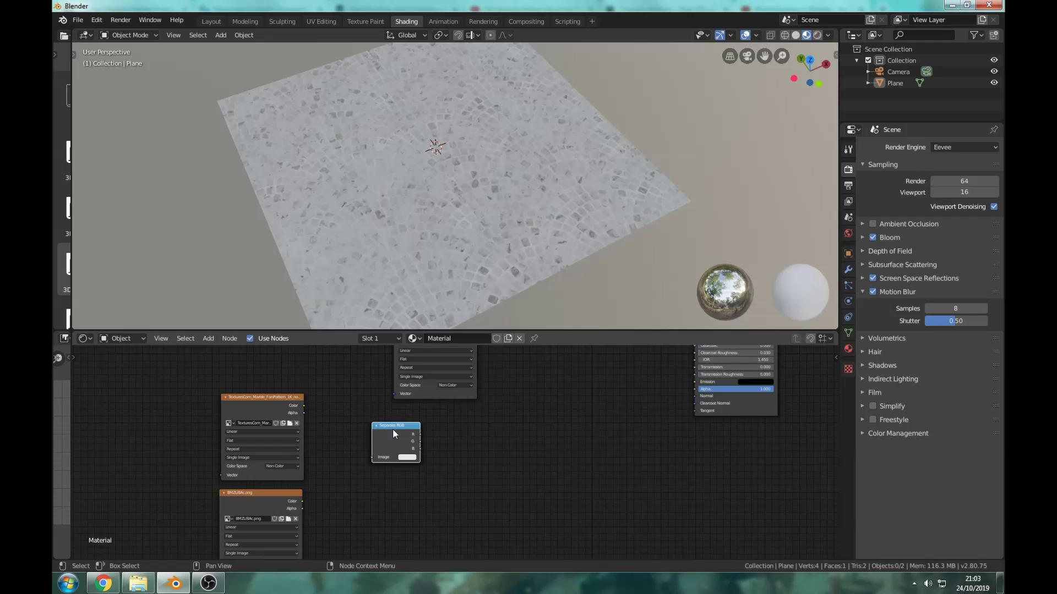
pyautogui.hotkey('shift', 'd')
pyautogui.click(388, 488)
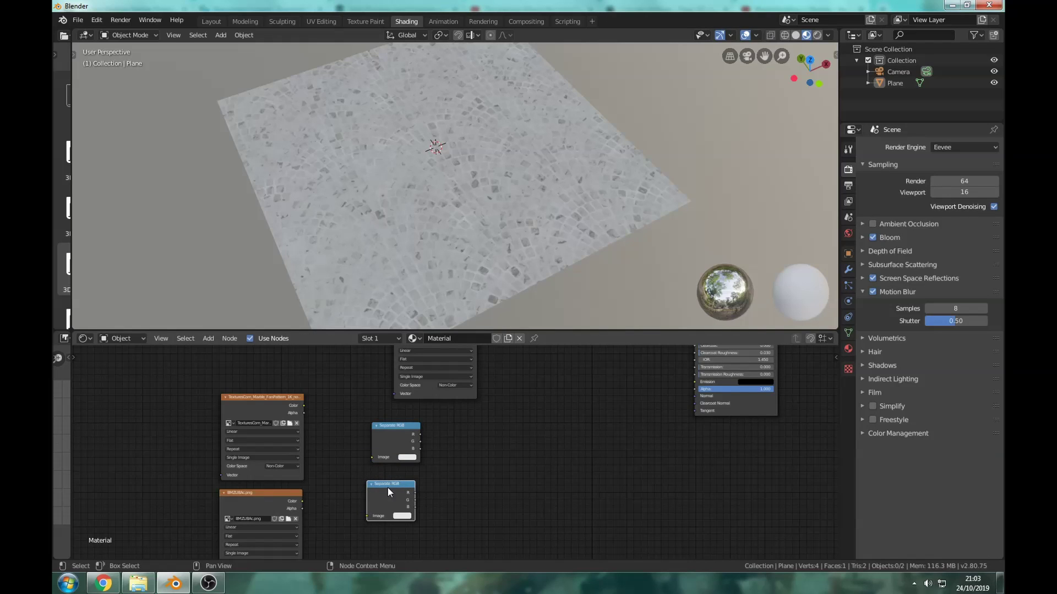
# Connect the Color output of each normal map texture to the Image input of its own Separate RGB node
pyautogui.moveTo(302, 405); pyautogui.dragTo(373, 457)
pyautogui.moveTo(345, 466); pyautogui.dragTo(391, 428, button='middle')
pyautogui.scroll(1, 342, 431)
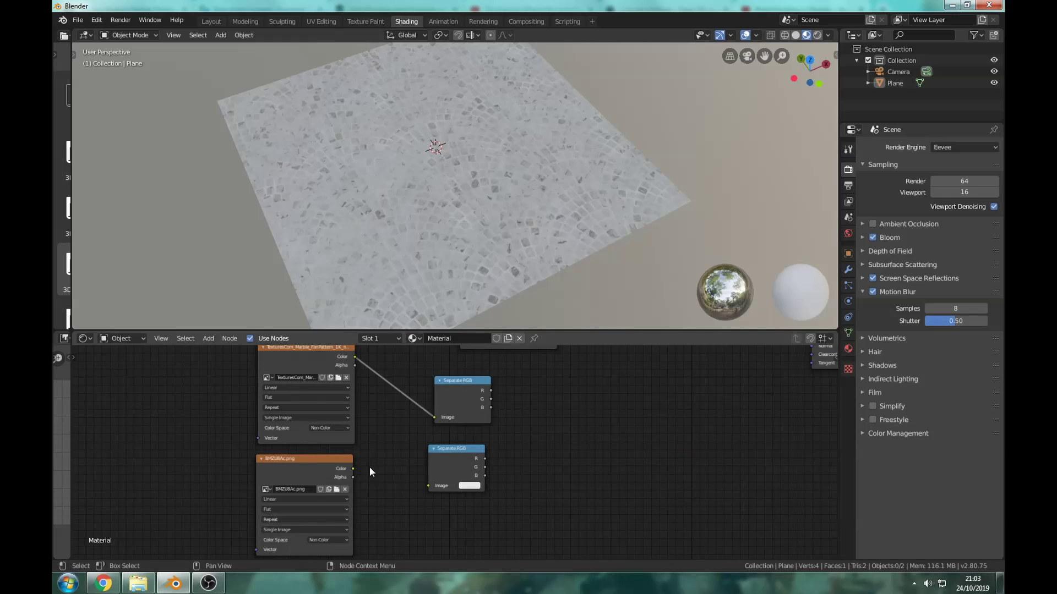
pyautogui.moveTo(352, 468); pyautogui.dragTo(434, 487)
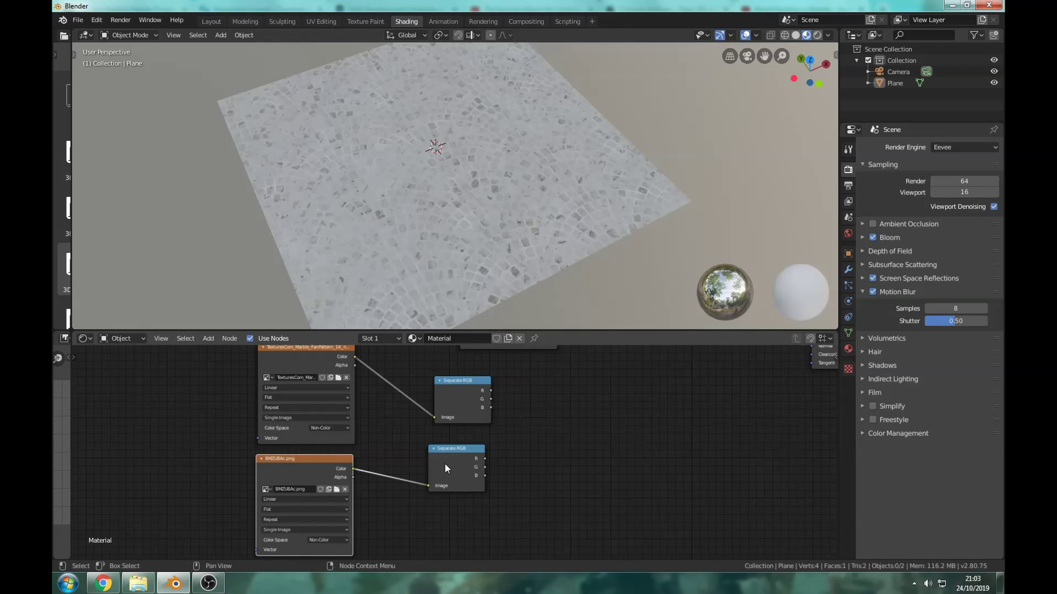
# Preview the marble normal map and its separated channels on the plane, then restore the Principled BSDF output
pyautogui.keyDown('ctrl'); pyautogui.keyDown('shift'); pyautogui.click(321, 358); pyautogui.keyUp('shift'); pyautogui.keyUp('ctrl')
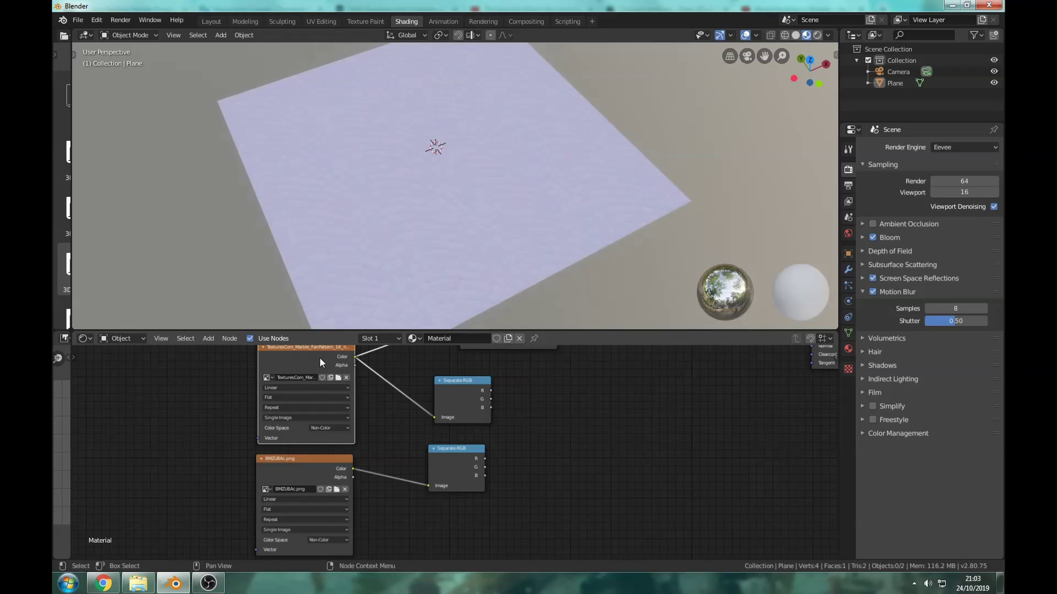
pyautogui.keyDown('ctrl'); pyautogui.keyDown('shift'); pyautogui.click(454, 381); pyautogui.keyUp('shift'); pyautogui.keyUp('ctrl')
pyautogui.keyDown('ctrl'); pyautogui.keyDown('shift'); pyautogui.click(454, 382); pyautogui.keyUp('shift'); pyautogui.keyUp('ctrl')
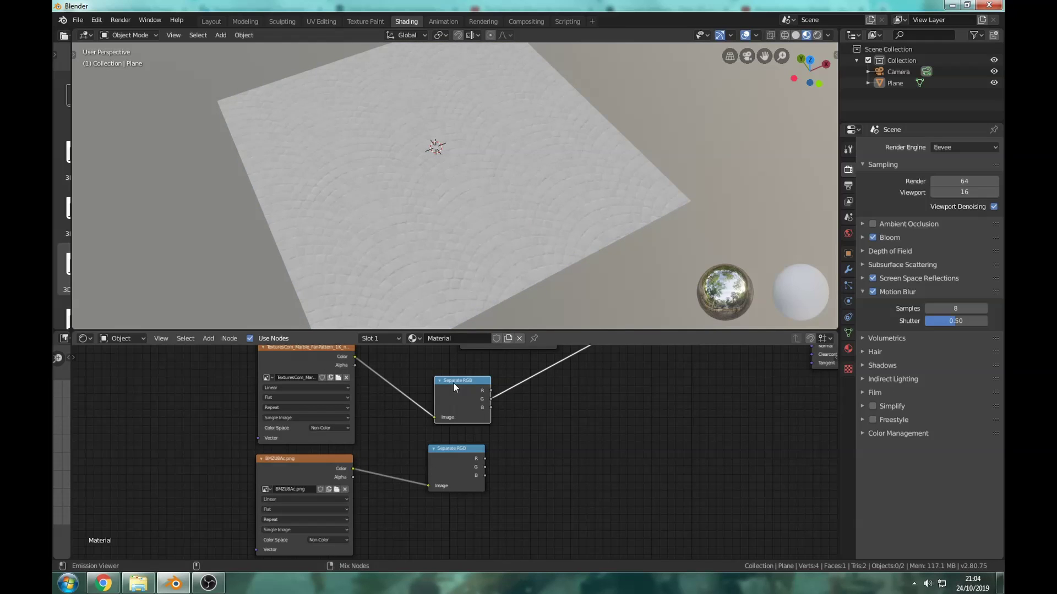
pyautogui.keyDown('ctrl'); pyautogui.keyDown('shift'); pyautogui.click(453, 381); pyautogui.keyUp('shift'); pyautogui.keyUp('ctrl')
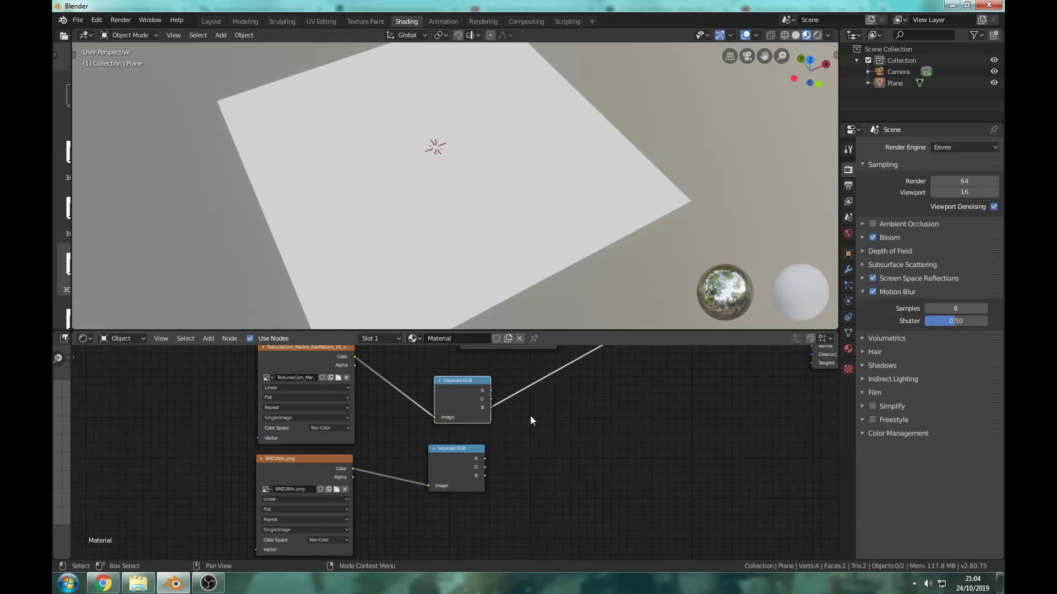
pyautogui.moveTo(530, 415); pyautogui.dragTo(461, 441, button='middle')
pyautogui.keyDown('ctrl'); pyautogui.keyDown('shift'); pyautogui.click(817, 374); pyautogui.keyUp('shift'); pyautogui.keyUp('ctrl')
# Add a MixRGB node beside the Separate RGB nodes and set its blend type to Add
pyautogui.hotkey('shift', 'a')
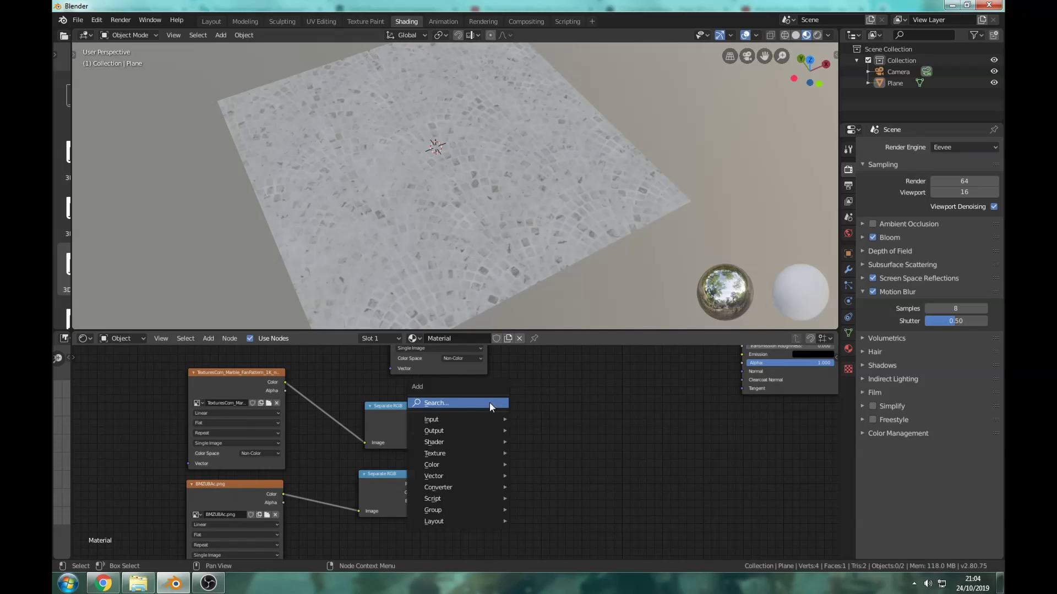
pyautogui.click(489, 403)
pyautogui.write('mix')
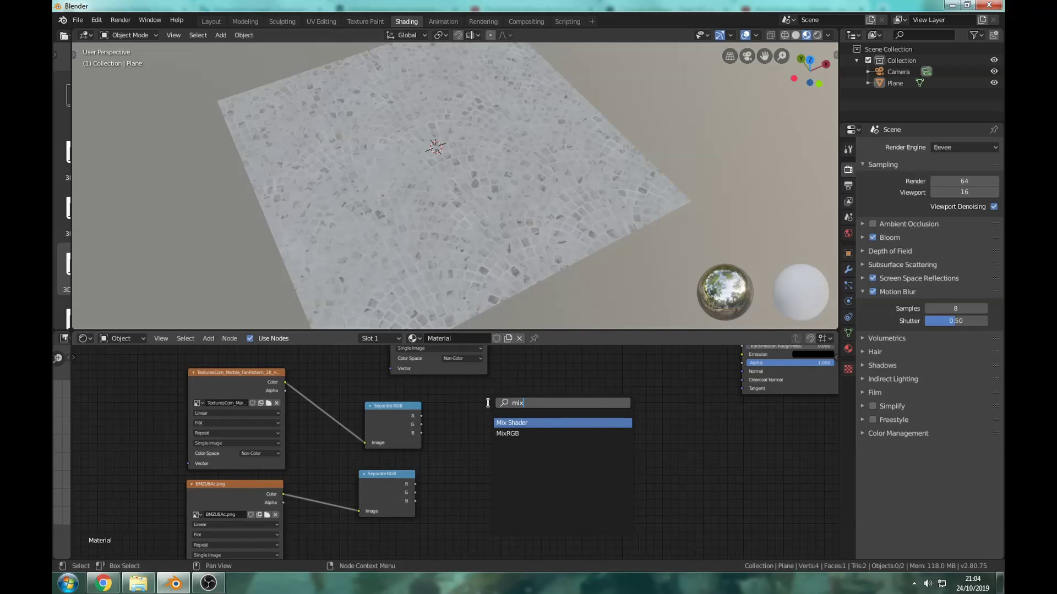
pyautogui.press('Down')
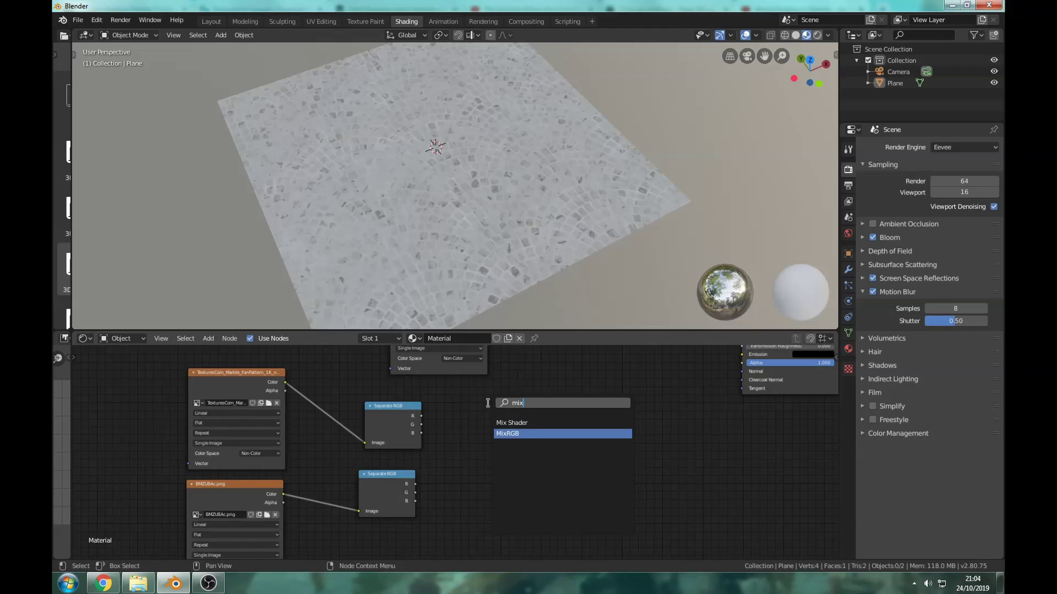
pyautogui.press('Return')
pyautogui.click(481, 438)
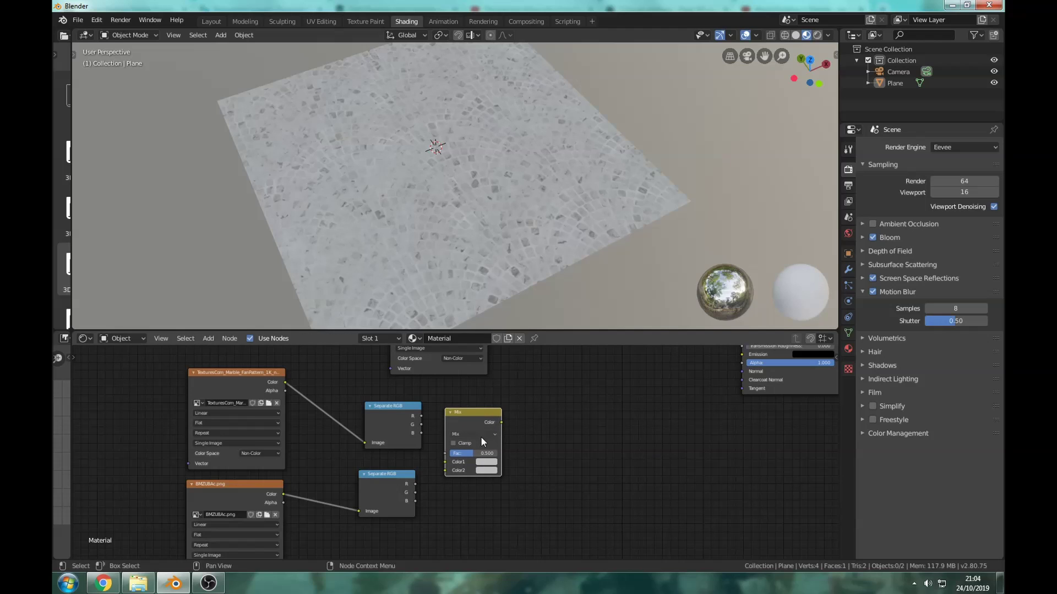
pyautogui.click(474, 435)
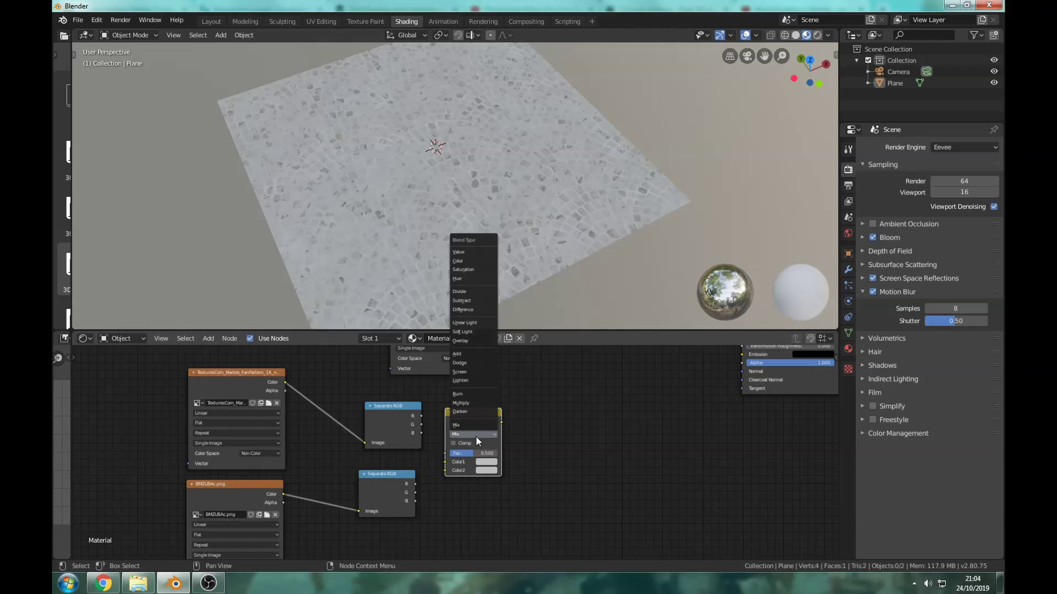
pyautogui.click(469, 353)
pyautogui.moveTo(479, 413); pyautogui.dragTo(491, 404)
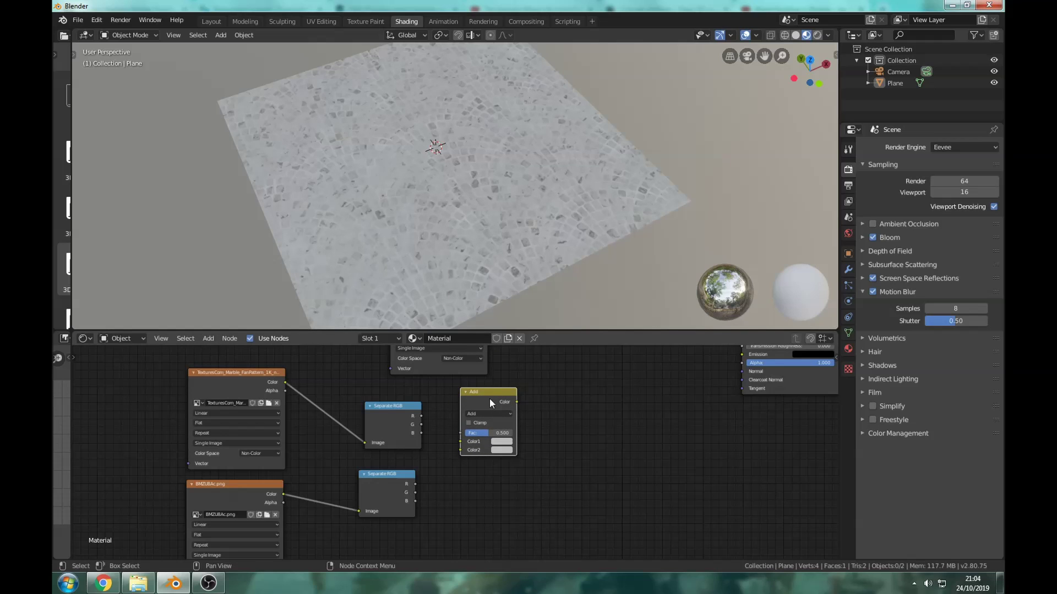
# Duplicate the Add mix node twice and stack the copies in a column, one for each colour channel
pyautogui.hotkey('shift', 'd')
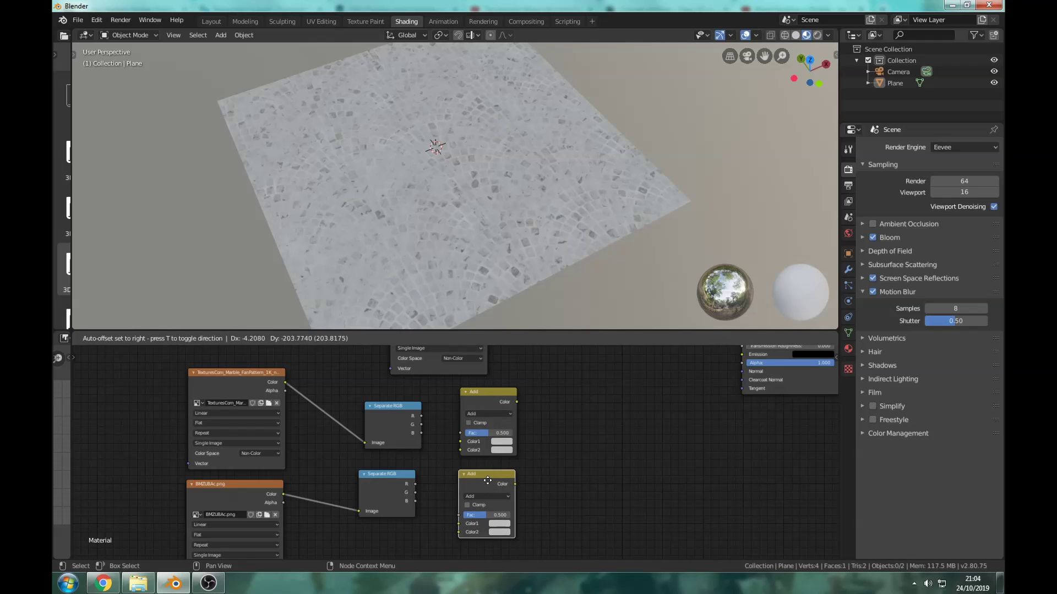
pyautogui.click(488, 481)
pyautogui.moveTo(521, 476); pyautogui.dragTo(543, 421, button='middle')
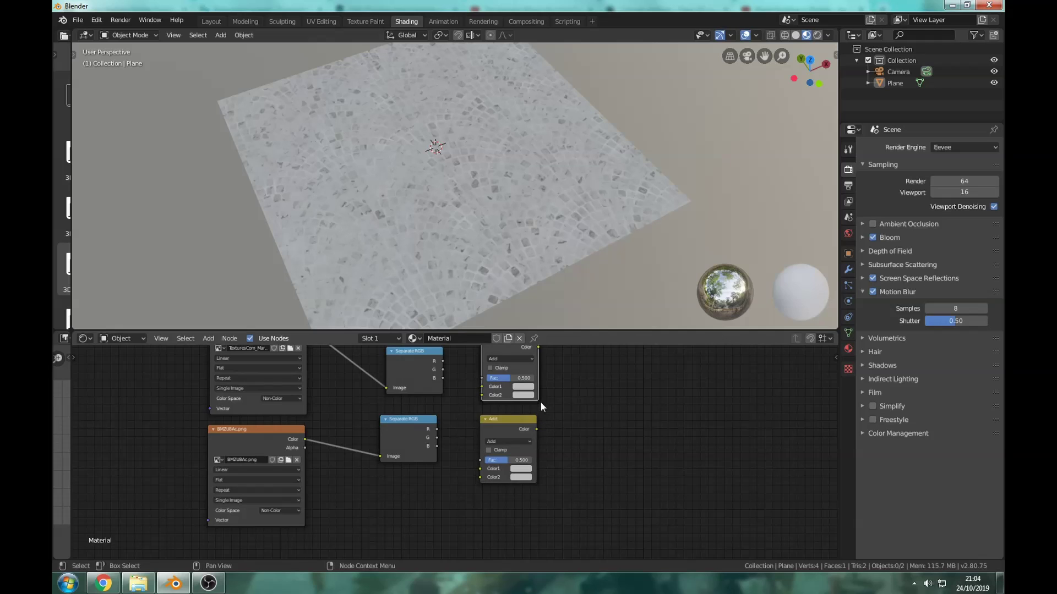
pyautogui.hotkey('shift', 'd')
pyautogui.click(542, 492)
pyautogui.scroll(2, 451, 387)
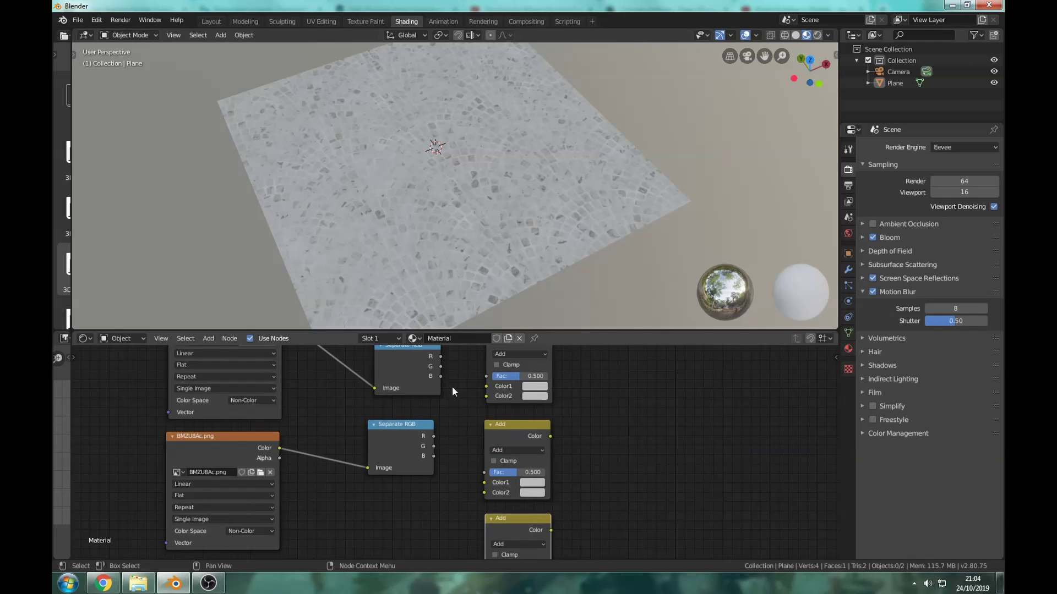
# Link both Separate RGB nodes' R, G and B outputs to Color1 and Color2 of the first, second and third Add nodes respectively
pyautogui.moveTo(452, 390); pyautogui.dragTo(433, 401, button='middle')
pyautogui.moveTo(433, 381); pyautogui.dragTo(478, 411)
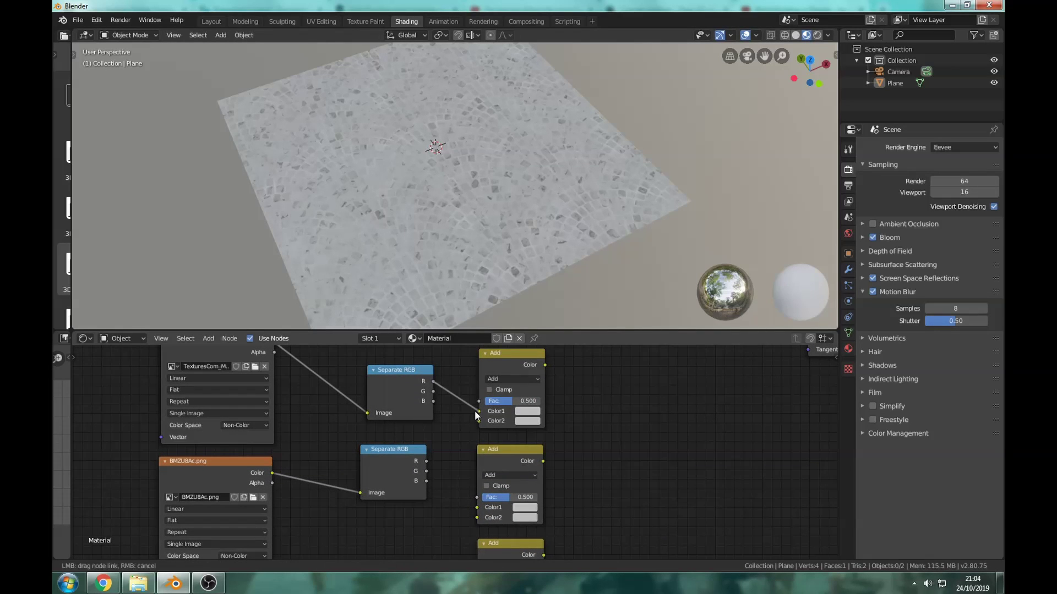
pyautogui.moveTo(426, 461); pyautogui.dragTo(479, 421)
pyautogui.moveTo(455, 469); pyautogui.dragTo(409, 361, button='middle')
pyautogui.moveTo(401, 364); pyautogui.dragTo(445, 470)
pyautogui.moveTo(395, 434); pyautogui.dragTo(443, 477)
pyautogui.moveTo(431, 494); pyautogui.dragTo(445, 437, button='middle')
pyautogui.moveTo(427, 364); pyautogui.dragTo(418, 401, button='middle')
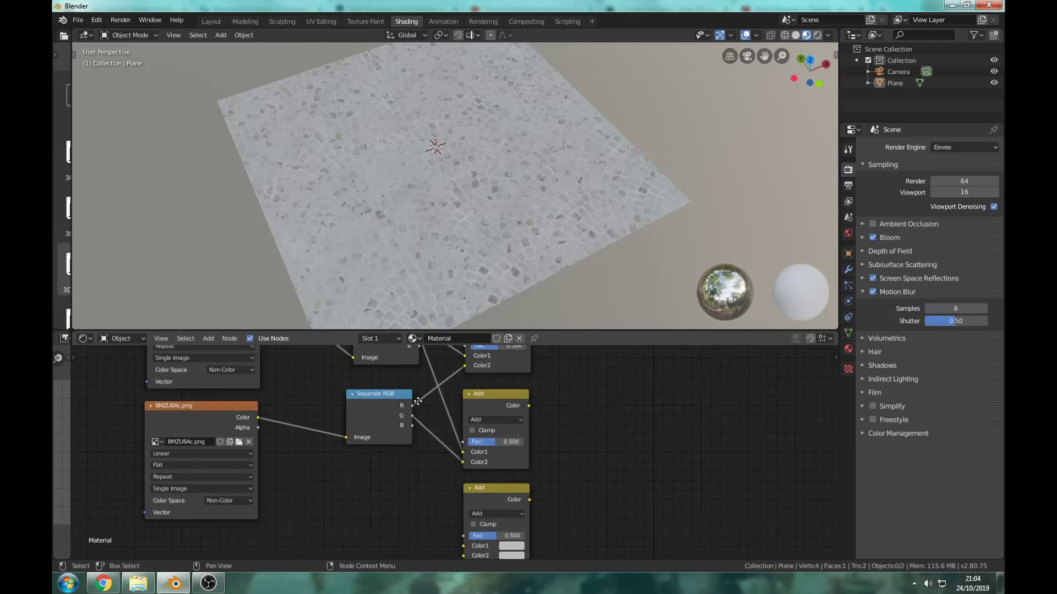
pyautogui.moveTo(420, 344); pyautogui.dragTo(463, 546)
pyautogui.moveTo(412, 426); pyautogui.dragTo(464, 555)
# Preview the output of each of the three Add nodes on the plane to examine the combined channels
pyautogui.moveTo(568, 445); pyautogui.dragTo(533, 507, button='middle')
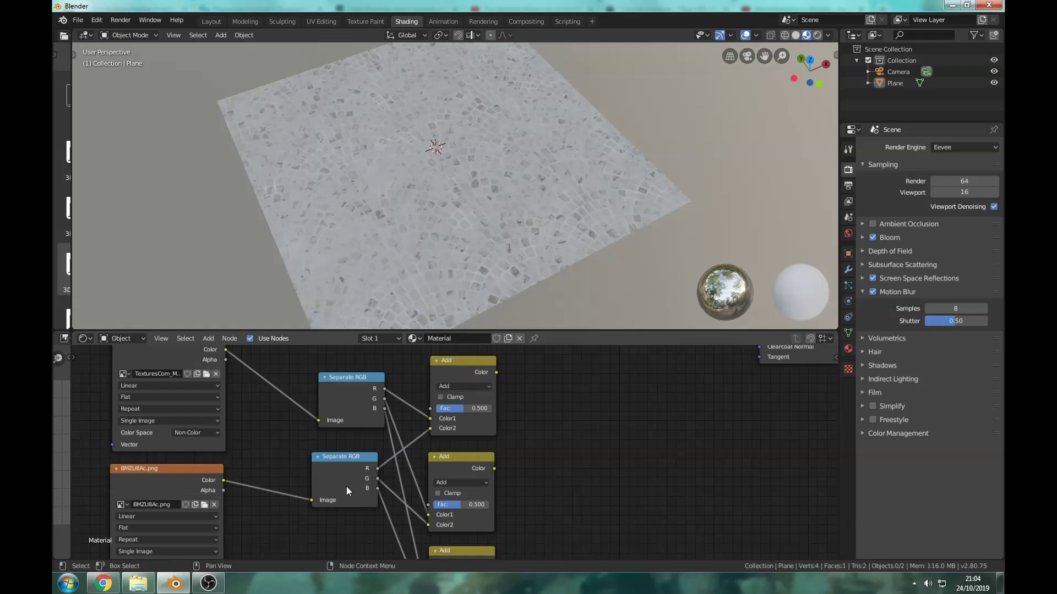
pyautogui.keyDown('ctrl'); pyautogui.keyDown('shift'); pyautogui.click(447, 362); pyautogui.keyUp('shift'); pyautogui.keyUp('ctrl')
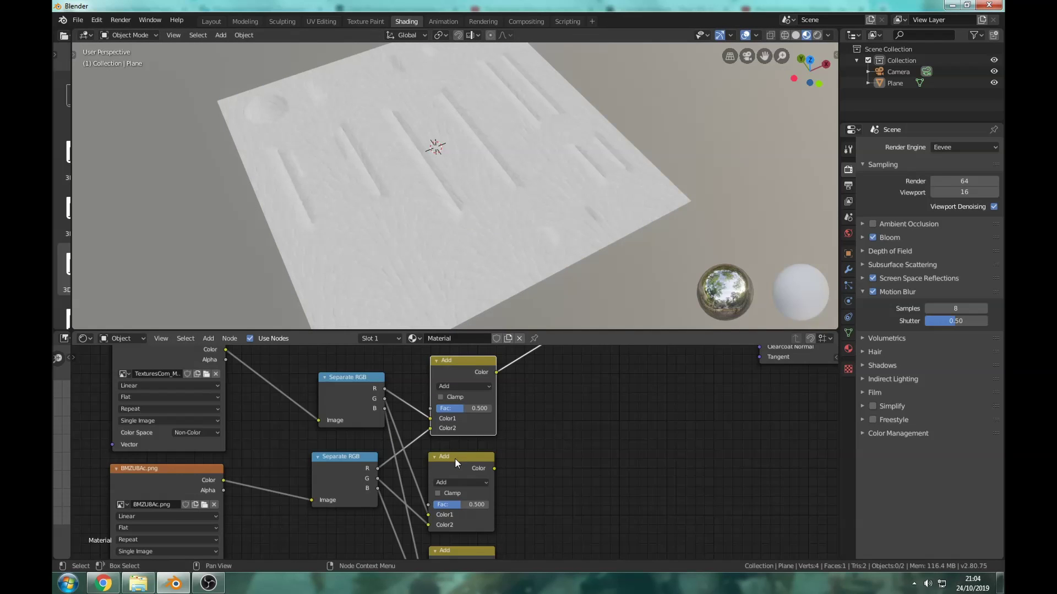
pyautogui.keyDown('ctrl'); pyautogui.keyDown('shift'); pyautogui.click(459, 456); pyautogui.keyUp('shift'); pyautogui.keyUp('ctrl')
pyautogui.moveTo(456, 460)
pyautogui.mouseDown(button='middle')
pyautogui.moveTo(465, 420)
pyautogui.moveTo(457, 461)
pyautogui.mouseUp(button='middle')
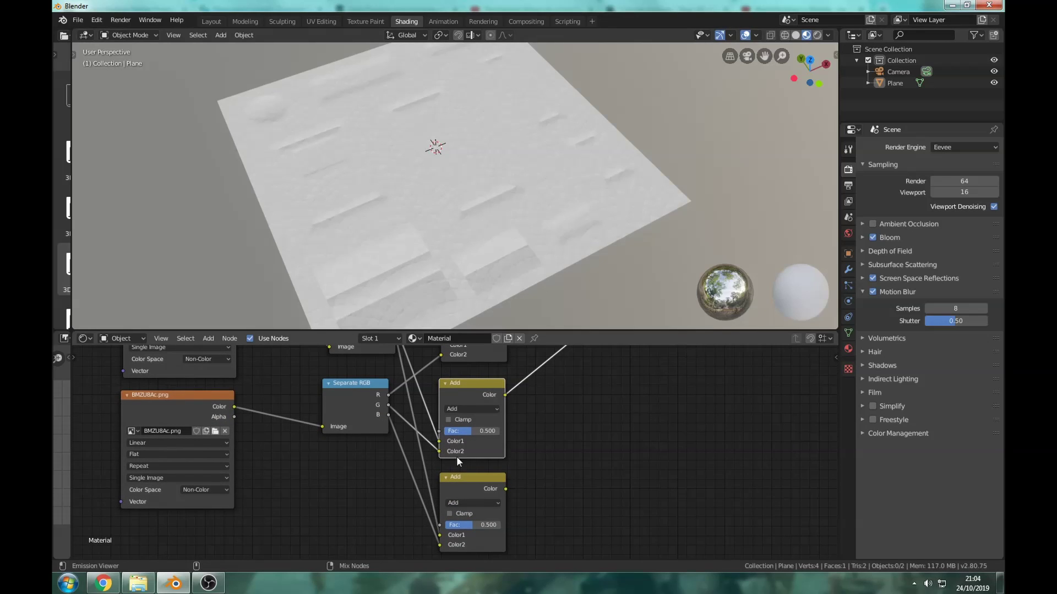
pyautogui.keyDown('ctrl'); pyautogui.keyDown('shift'); pyautogui.click(460, 478); pyautogui.keyUp('shift'); pyautogui.keyUp('ctrl')
pyautogui.moveTo(473, 308); pyautogui.dragTo(497, 214, button='middle')
pyautogui.scroll(-3, 497, 215)
pyautogui.scroll(-2, 526, 396)
# Add a Combine RGB node beside the column of three Add nodes
pyautogui.moveTo(527, 396); pyautogui.dragTo(388, 440, button='middle')
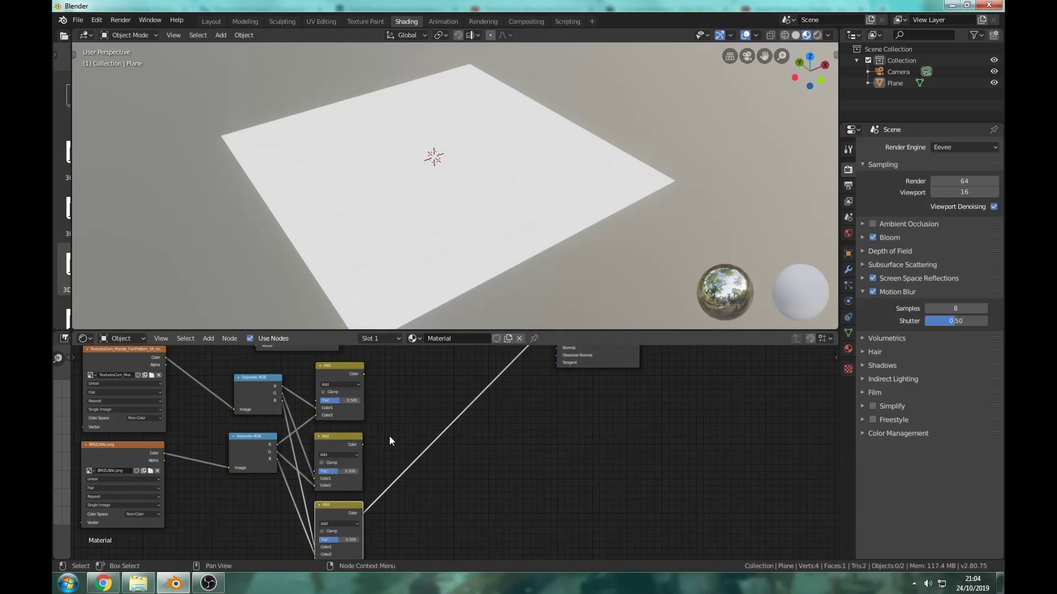
pyautogui.click(408, 393)
pyautogui.hotkey('shift', 'a')
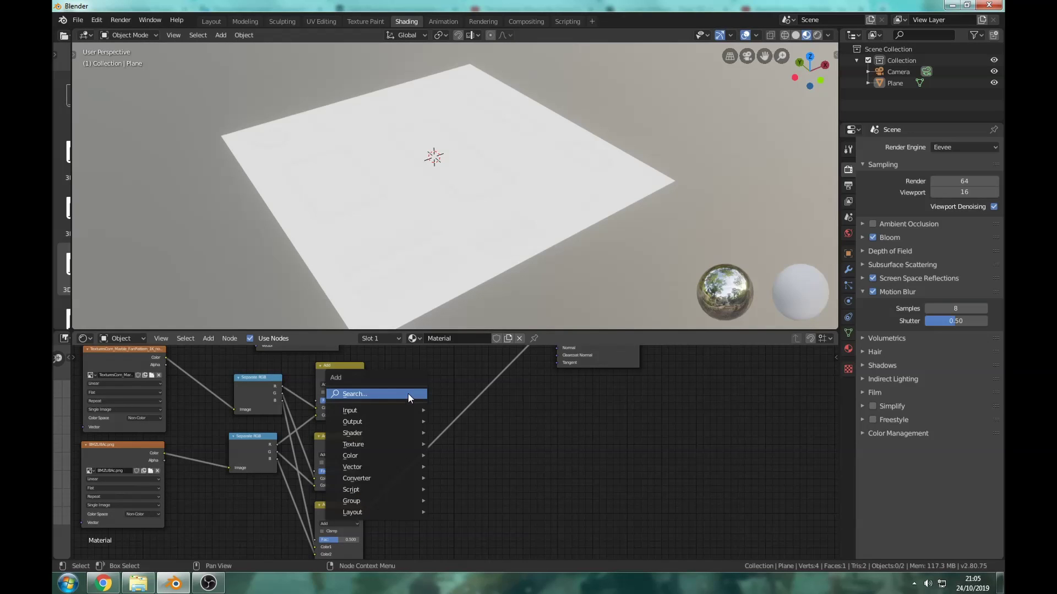
pyautogui.click(408, 394)
pyautogui.write('com')
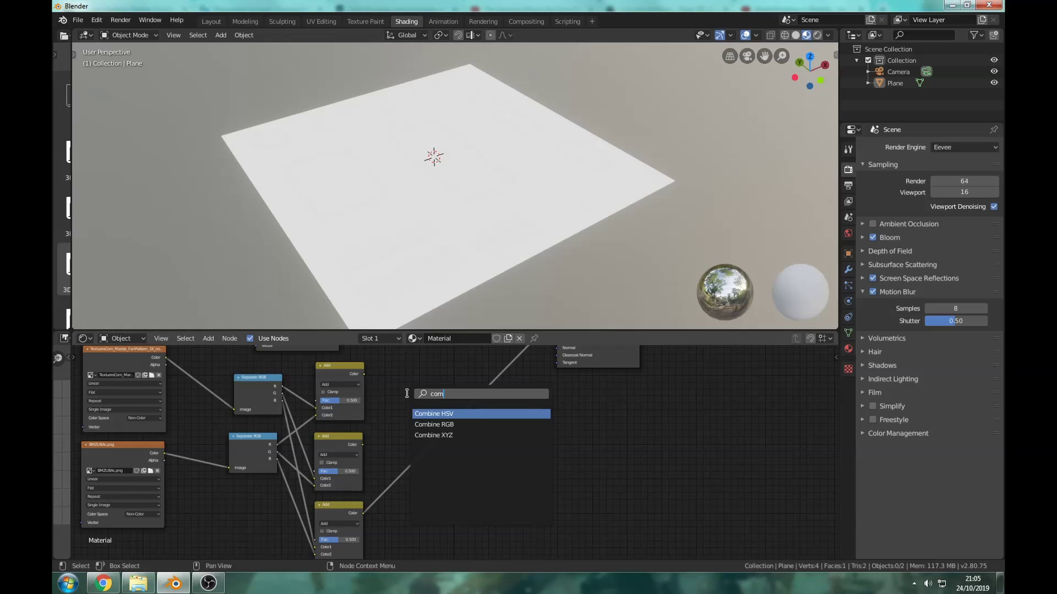
pyautogui.press('Down')
pyautogui.press('Return')
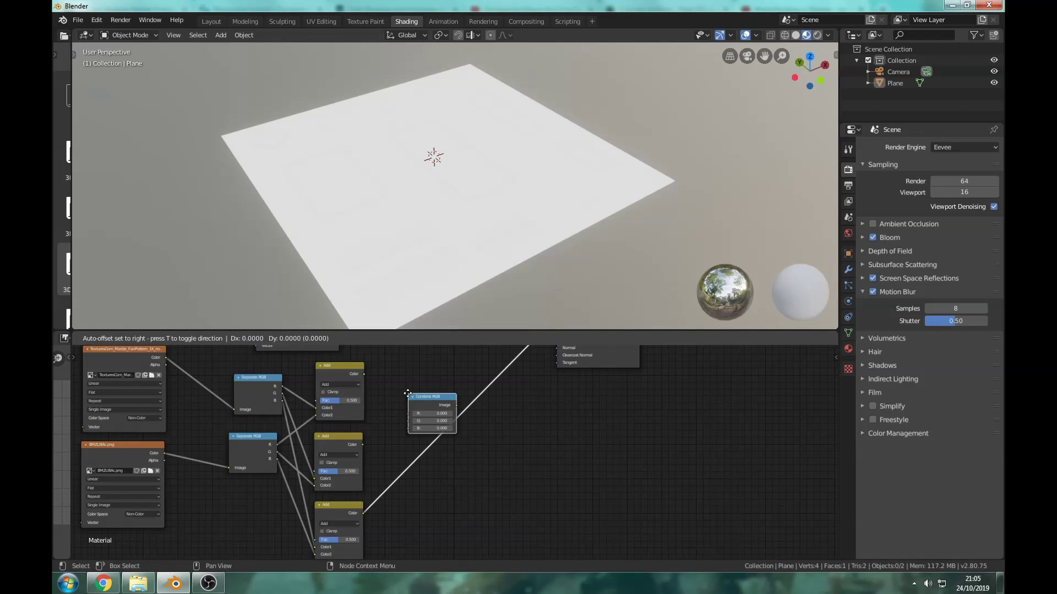
pyautogui.click(386, 380)
# Link the Color outputs of the first, second and third Add nodes to the Combine RGB node's R, G and B inputs respectively
pyautogui.scroll(2, 374, 381)
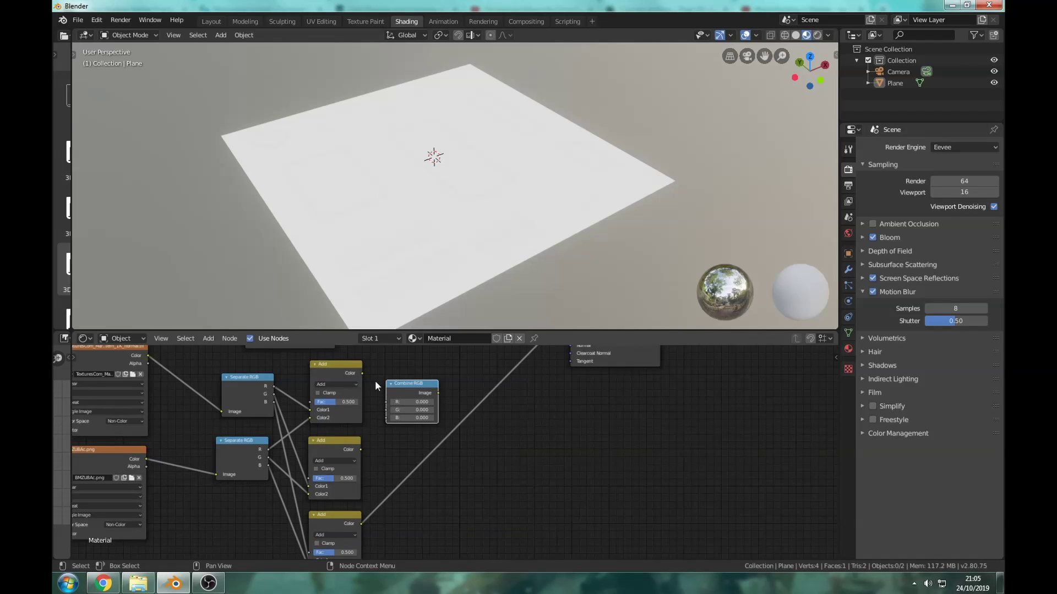
pyautogui.moveTo(362, 373); pyautogui.dragTo(387, 404)
pyautogui.moveTo(361, 455); pyautogui.dragTo(386, 414)
pyautogui.moveTo(378, 463); pyautogui.dragTo(400, 422, button='middle')
pyautogui.moveTo(382, 493); pyautogui.dragTo(410, 381)
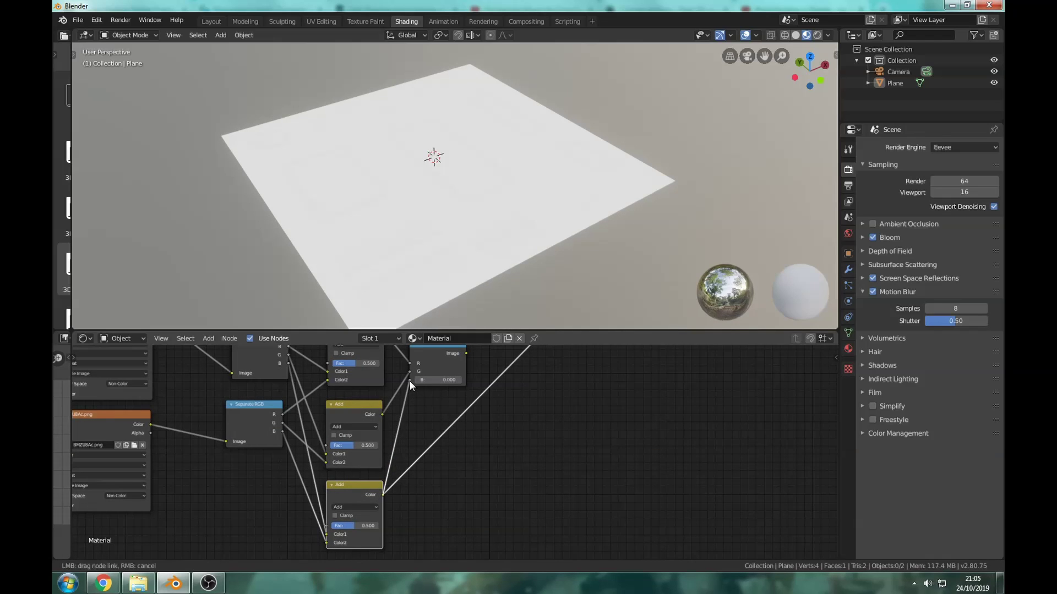
pyautogui.moveTo(409, 380); pyautogui.dragTo(406, 419, button='middle')
# Preview the Combine RGB output on the plane and examine the merged normal texture up close
pyautogui.keyDown('ctrl'); pyautogui.keyDown('shift'); pyautogui.click(397, 398); pyautogui.keyUp('shift'); pyautogui.keyUp('ctrl')
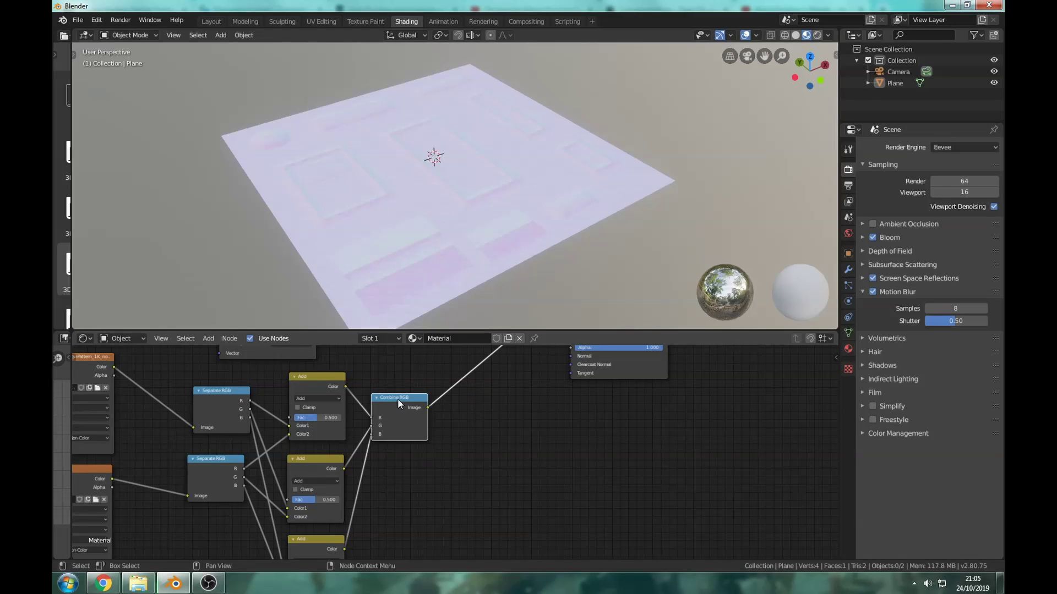
pyautogui.scroll(5, 456, 209)
pyautogui.scroll(4, 491, 187)
pyautogui.moveTo(491, 187); pyautogui.dragTo(490, 163, button='middle')
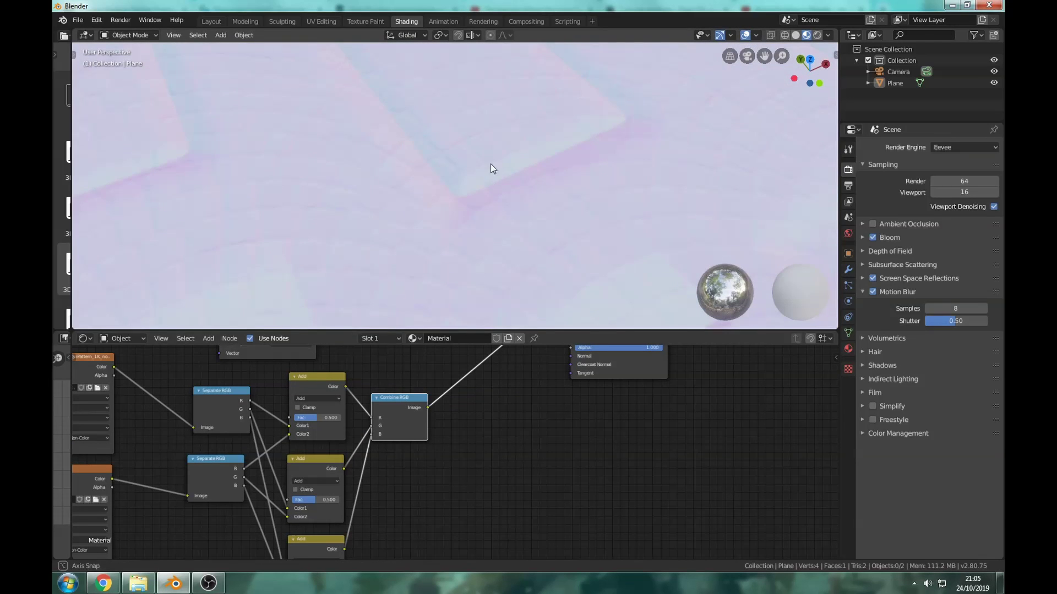
pyautogui.scroll(1, 493, 188)
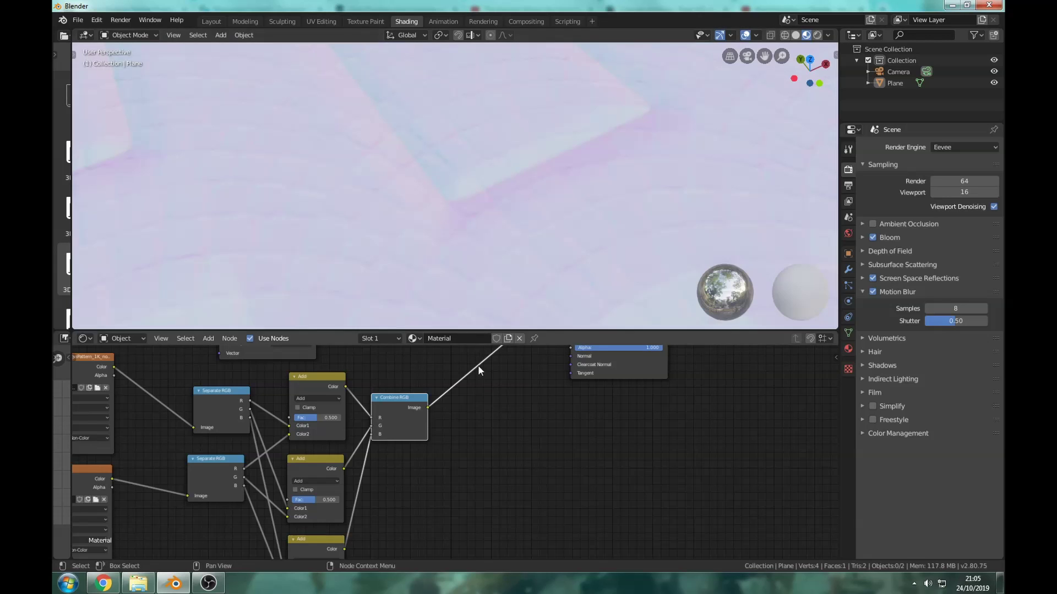
pyautogui.scroll(-5, 472, 252)
# Add a Vector Math node after the Combine RGB node and set its operation to Normalize
pyautogui.hotkey('shift', 'a')
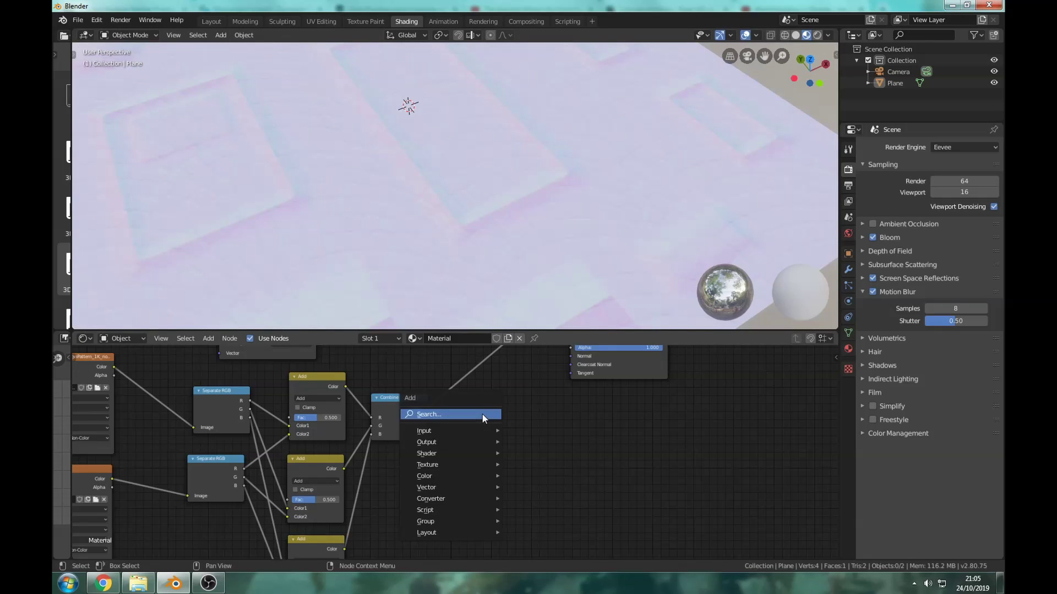
pyautogui.click(481, 414)
pyautogui.write('vecto')
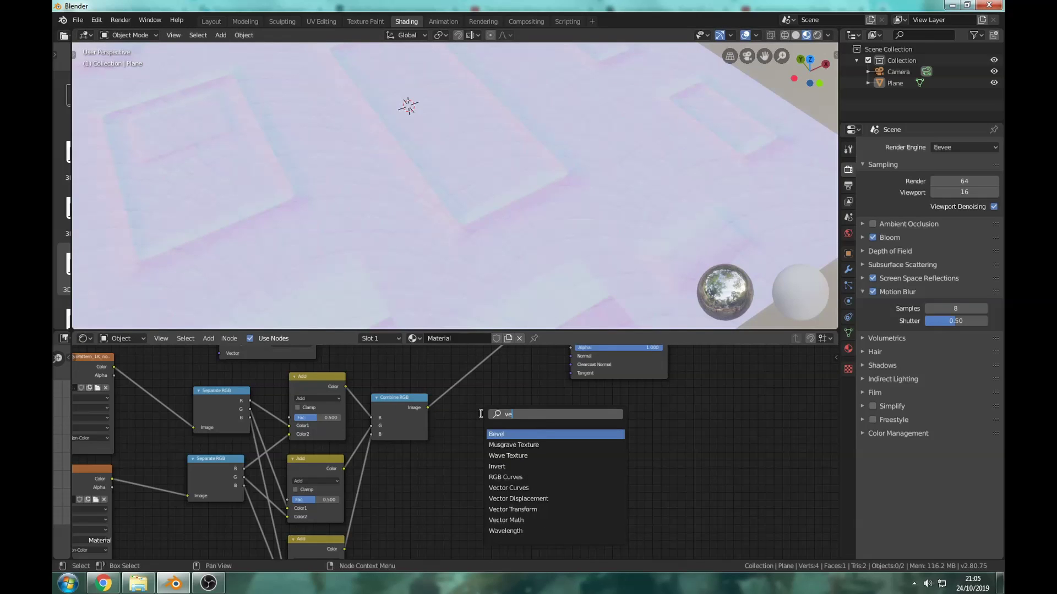
pyautogui.press('Down')
pyautogui.press('Down')
pyautogui.press('Down')
pyautogui.press('Return')
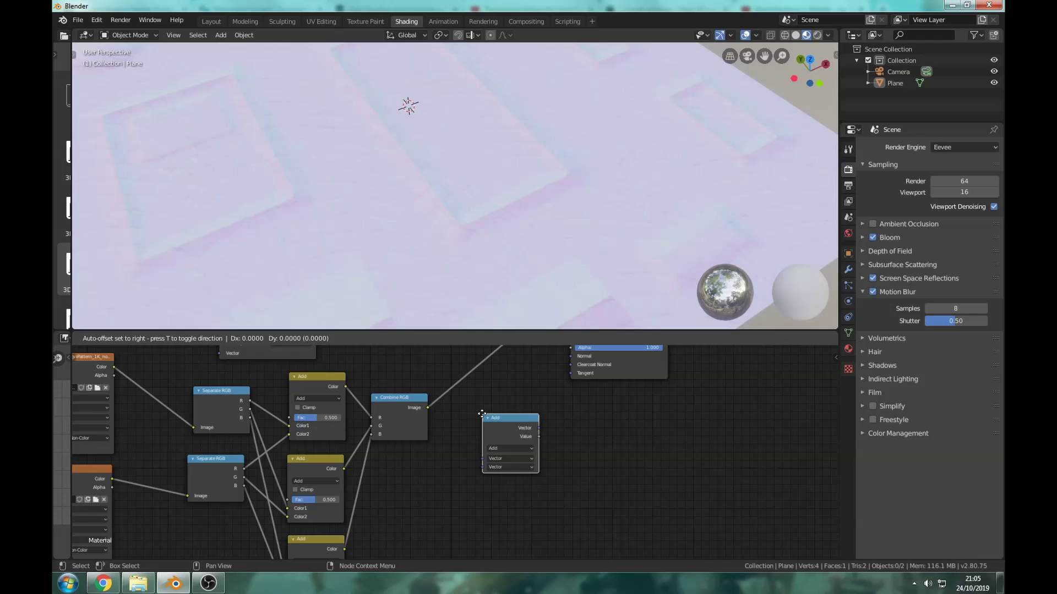
pyautogui.click(503, 447)
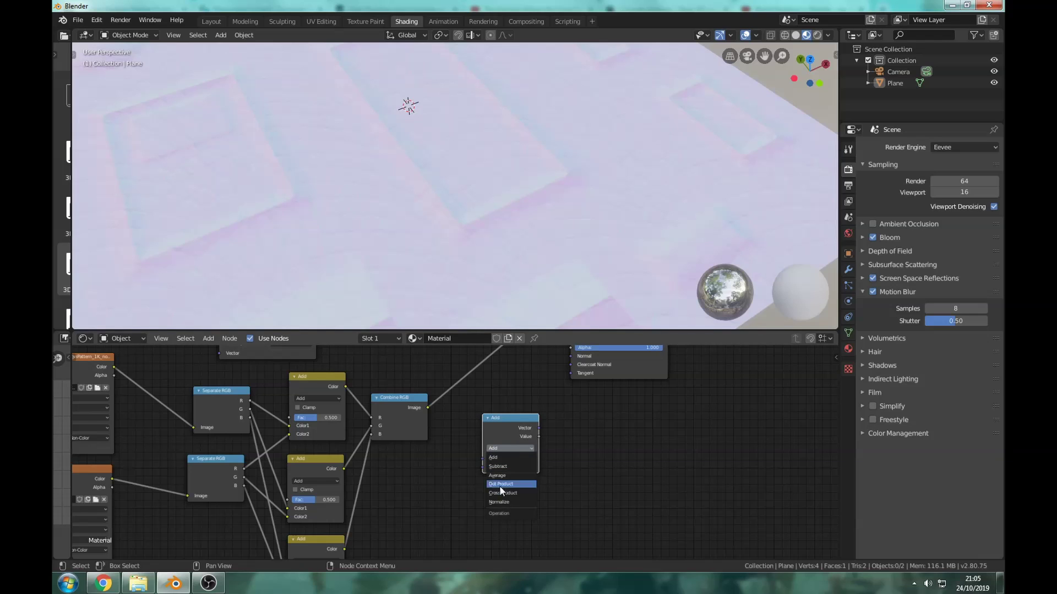
pyautogui.click(501, 501)
# Link the Combine RGB Image output to the Normalize node's first Vector input and preview the normalized result on the plane
pyautogui.moveTo(506, 421); pyautogui.dragTo(431, 409)
pyautogui.moveTo(459, 448); pyautogui.dragTo(461, 448)
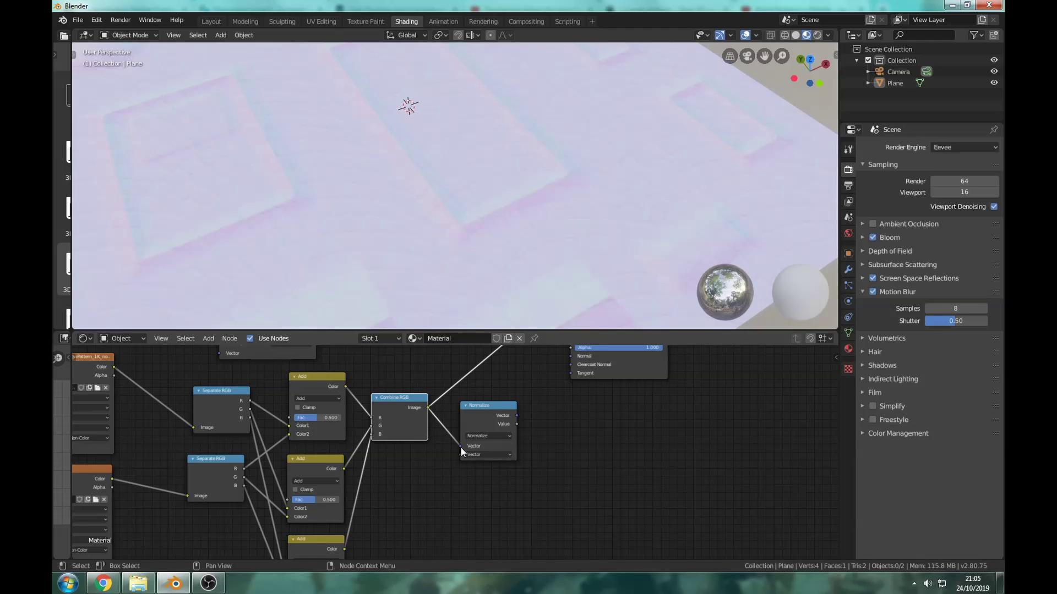
pyautogui.moveTo(490, 446); pyautogui.dragTo(474, 476, button='middle')
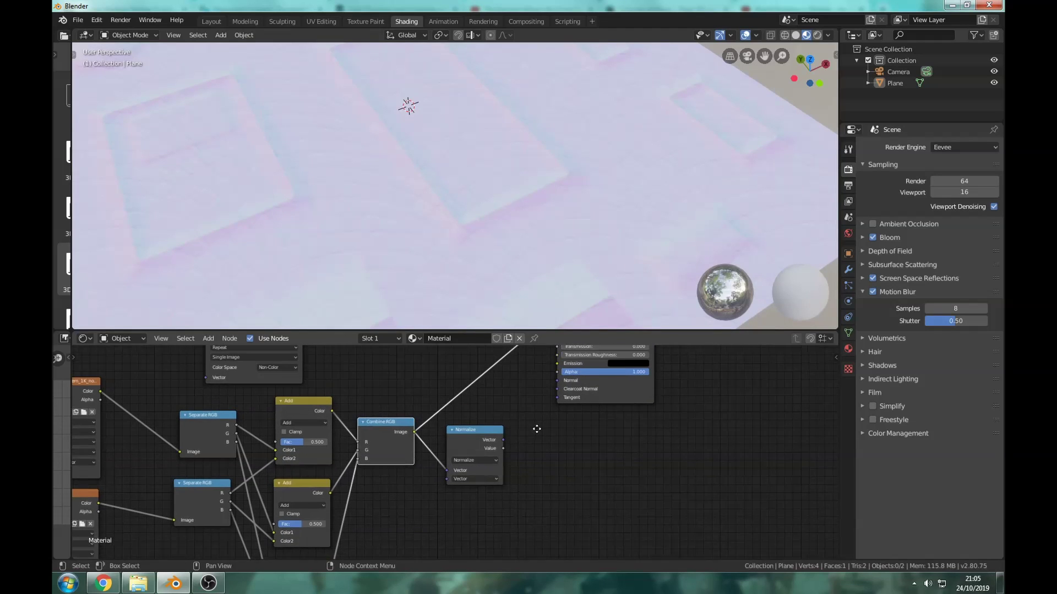
pyautogui.keyDown('ctrl'); pyautogui.keyDown('shift'); pyautogui.click(484, 436); pyautogui.keyUp('shift'); pyautogui.keyUp('ctrl')
pyautogui.scroll(3, 486, 226)
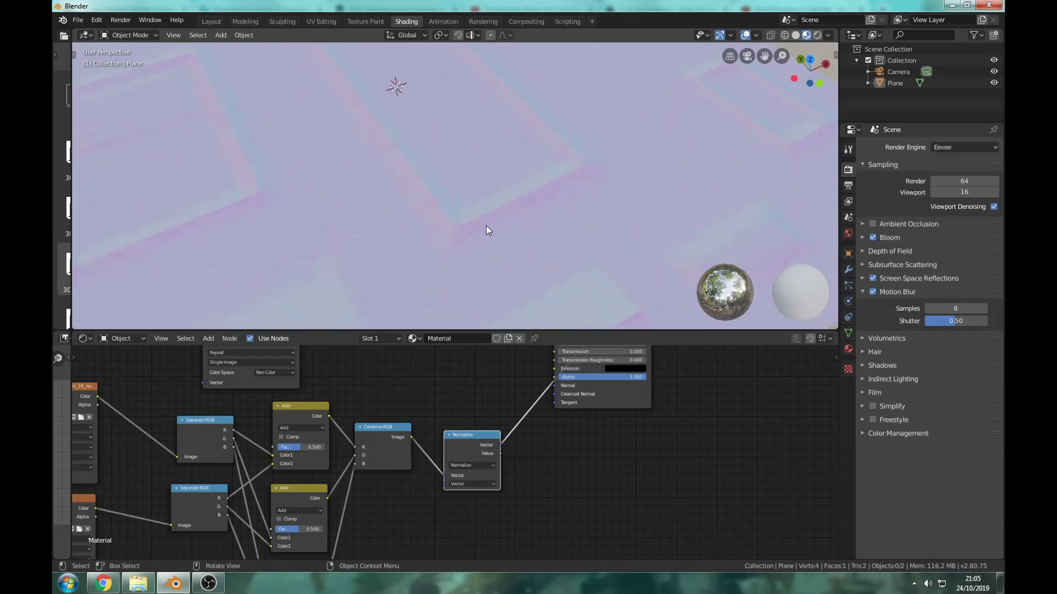
pyautogui.moveTo(465, 215); pyautogui.dragTo(421, 210, button='middle')
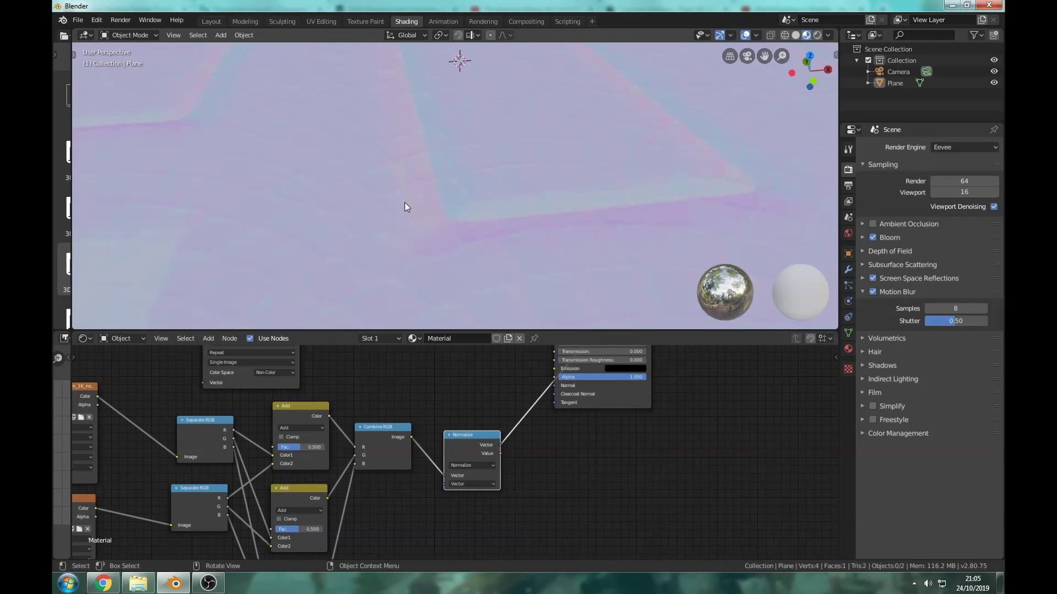
pyautogui.scroll(-2, 425, 201)
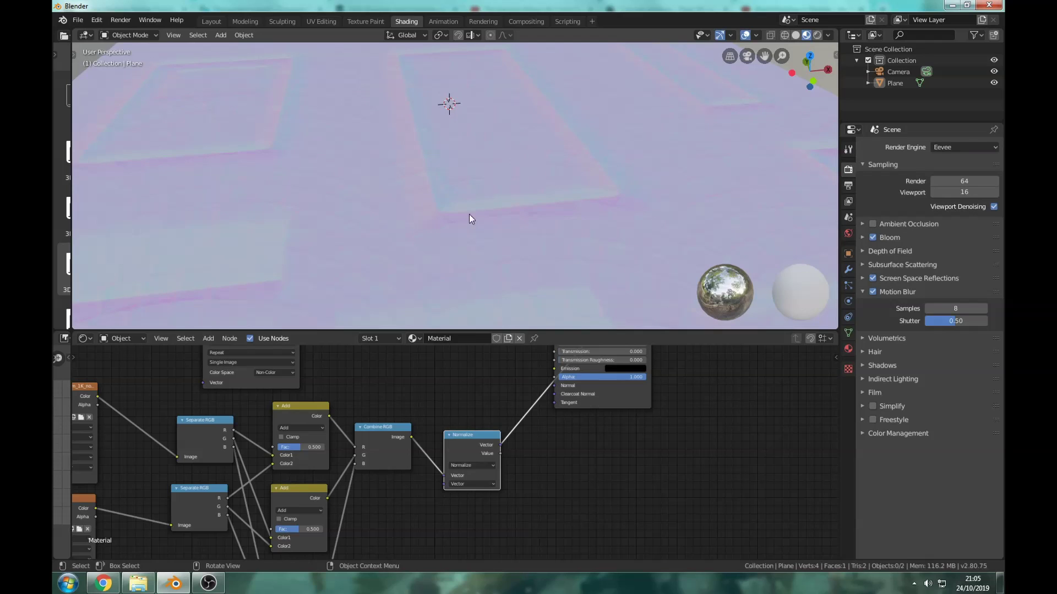
# Add a Normal Map node after the Normalize node, with the Normalize Vector output feeding its Color input
pyautogui.moveTo(477, 366); pyautogui.dragTo(418, 364, button='middle')
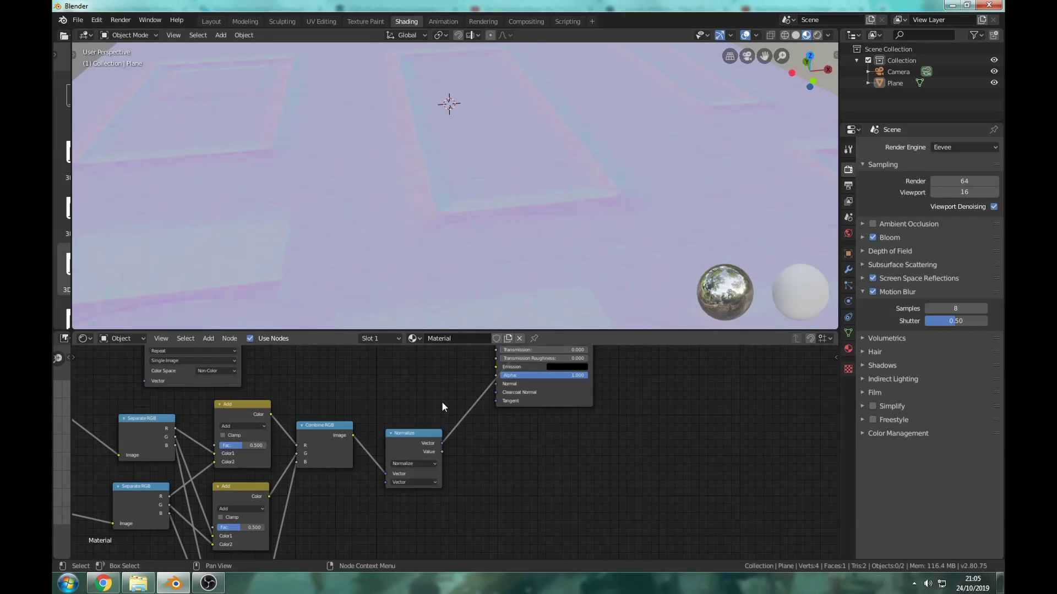
pyautogui.hotkey('shift', 'a')
pyautogui.click(442, 402)
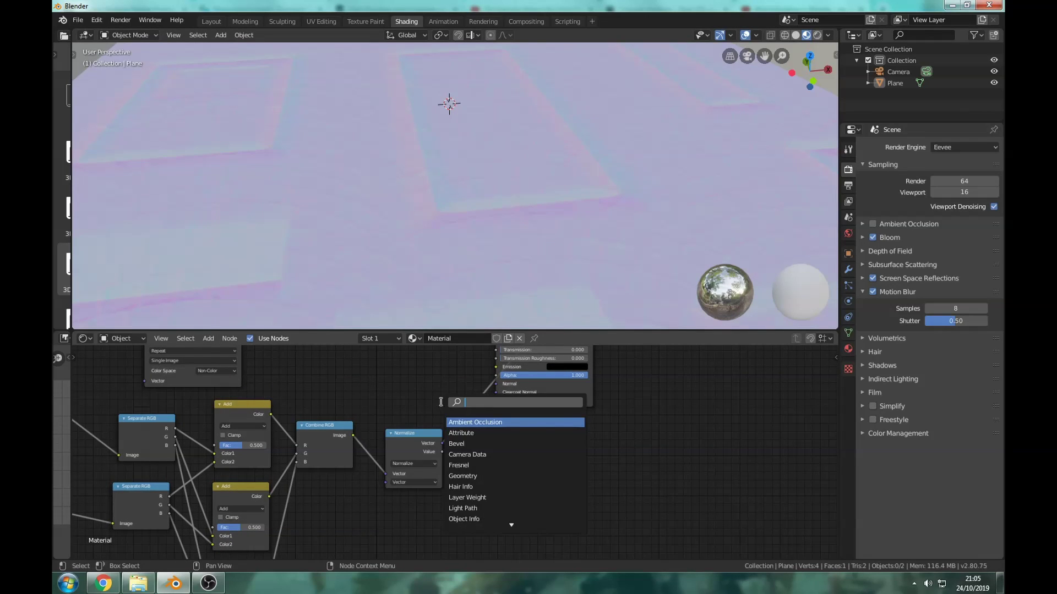
pyautogui.write('map')
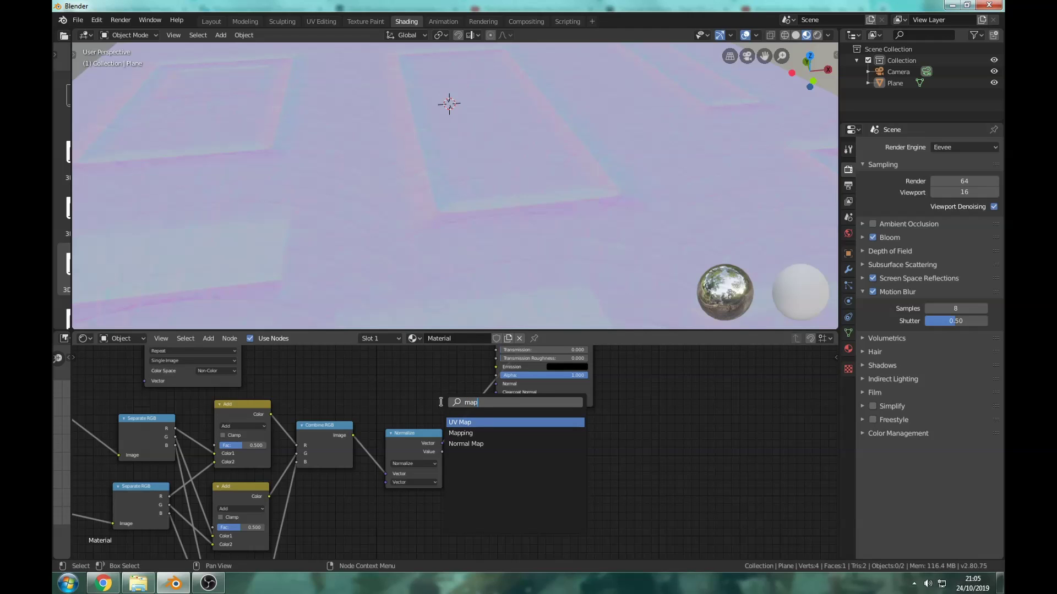
pyautogui.press('Down')
pyautogui.press('Down')
pyautogui.press('Return')
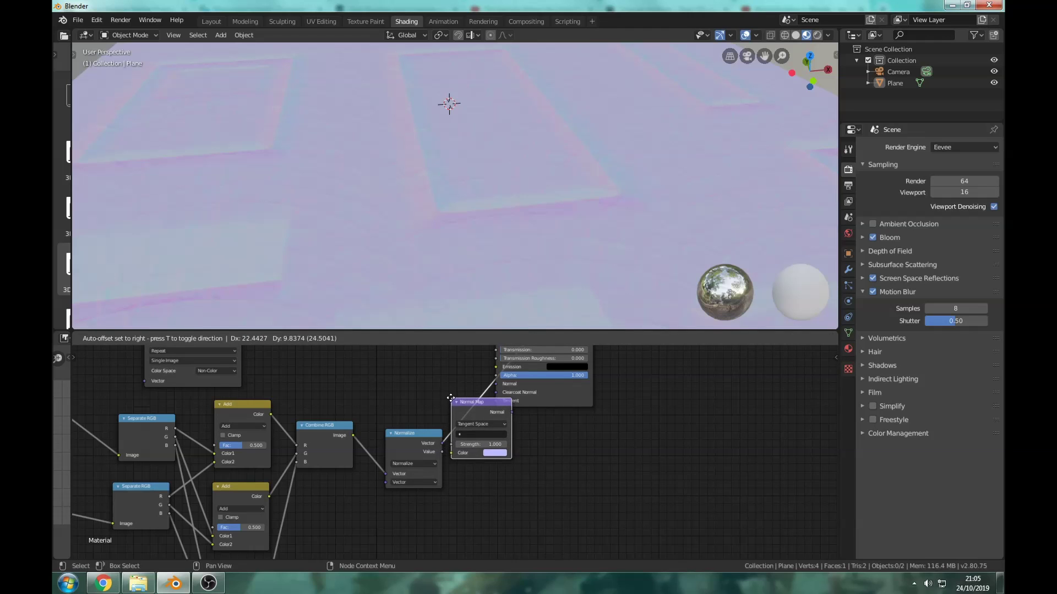
pyautogui.click(527, 428)
# Link the Normal Map output to the Principled BSDF's Normal input and preview the complete shader on the plane
pyautogui.moveTo(517, 405); pyautogui.dragTo(495, 382)
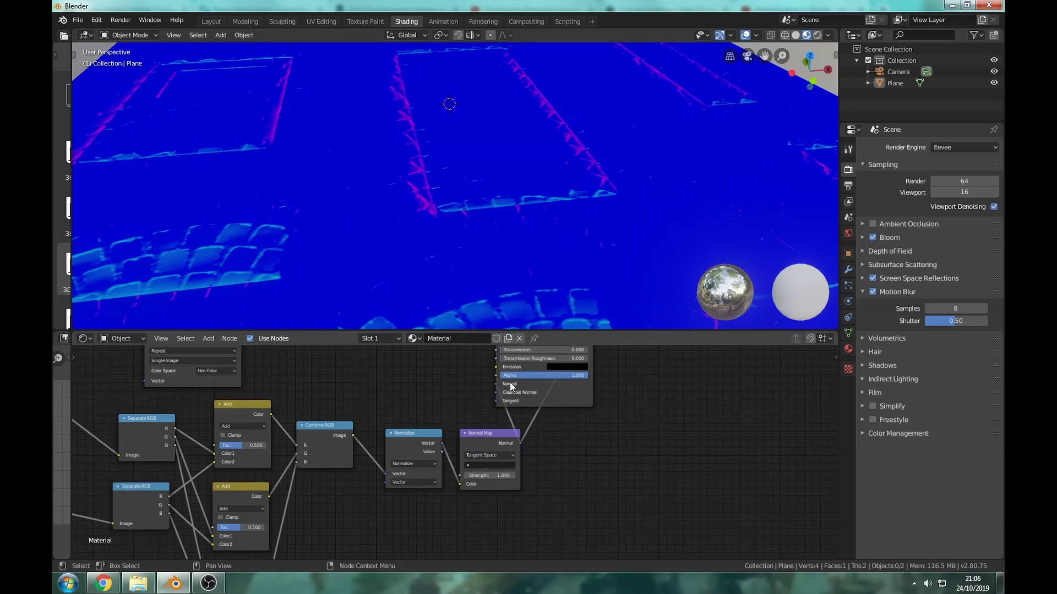
pyautogui.scroll(-1, 593, 394)
pyautogui.moveTo(592, 394); pyautogui.dragTo(547, 512, button='middle')
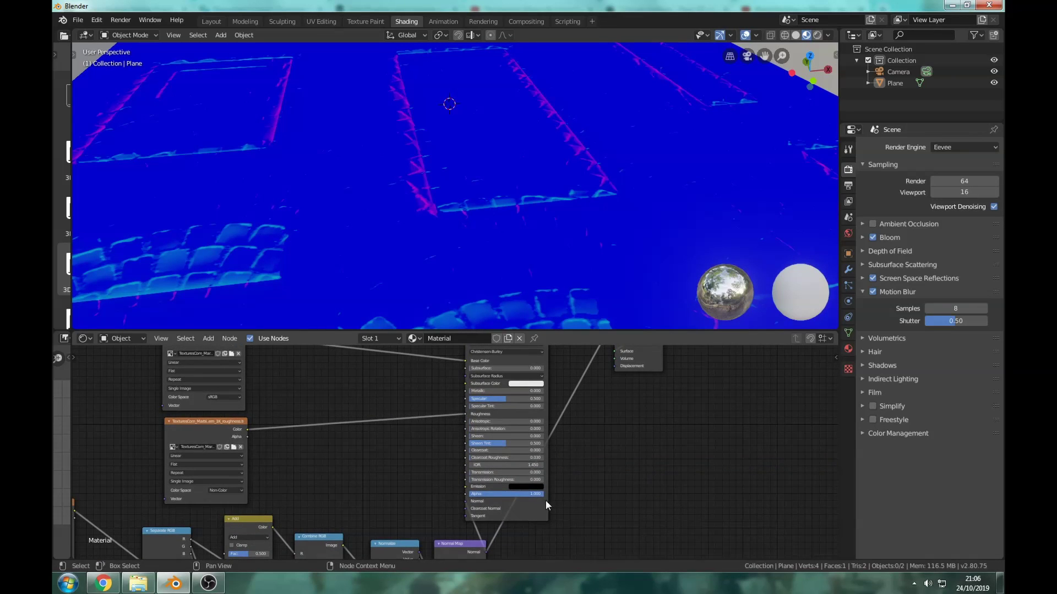
pyautogui.keyDown('ctrl'); pyautogui.keyDown('shift'); pyautogui.click(537, 504); pyautogui.keyUp('shift'); pyautogui.keyUp('ctrl')
pyautogui.moveTo(556, 196); pyautogui.dragTo(602, 203, button='middle')
# Set the Normal Map strength to 3 and inspect the combined relief across the plane
pyautogui.moveTo(575, 473); pyautogui.dragTo(578, 453, button='middle')
pyautogui.scroll(3, 579, 454)
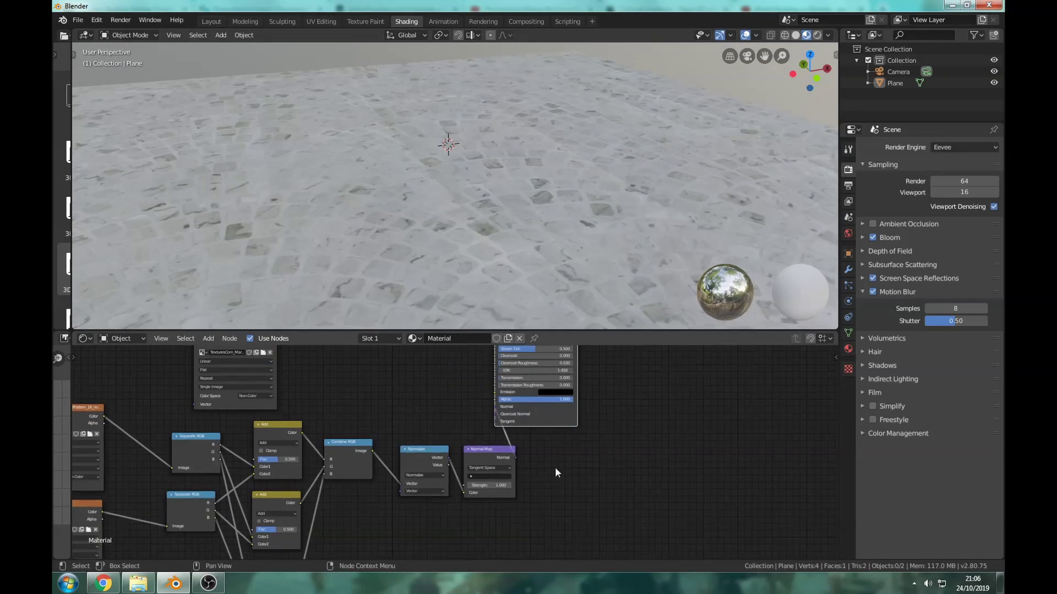
pyautogui.click(443, 491)
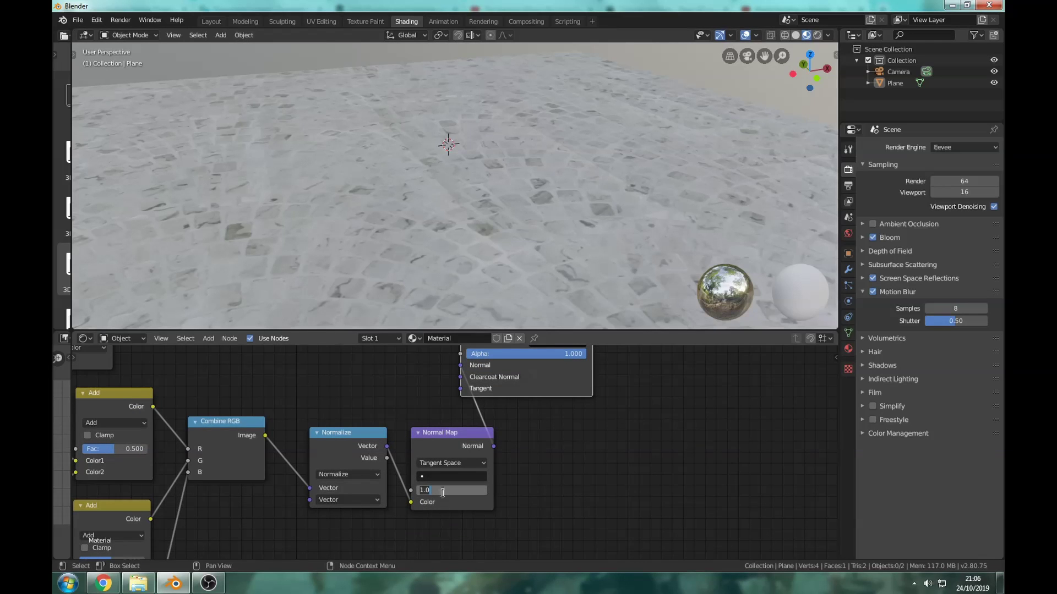
pyautogui.write('3')
pyautogui.press('Return')
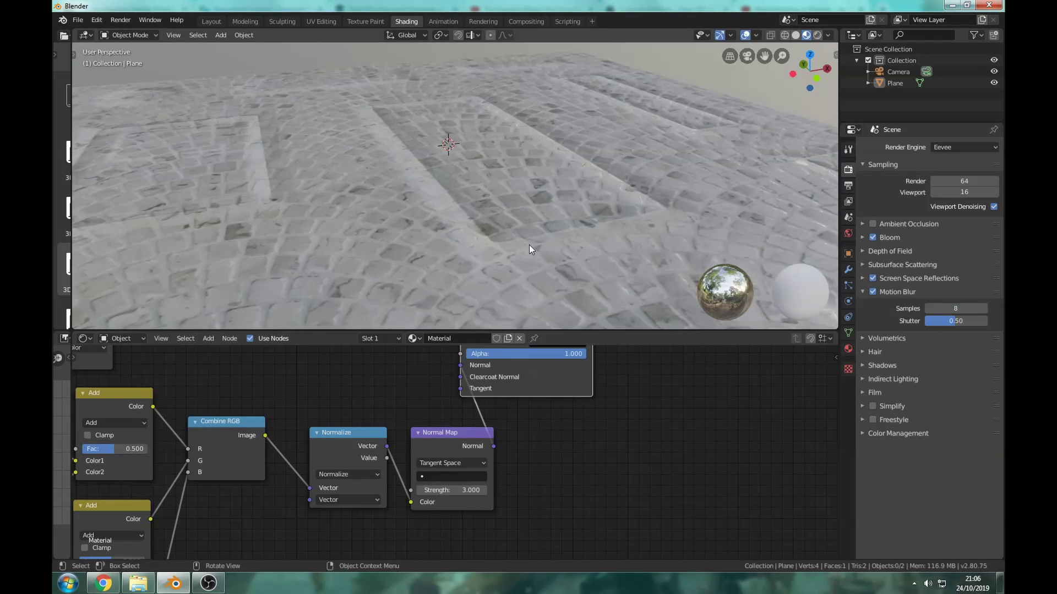
pyautogui.moveTo(529, 244)
pyautogui.mouseDown(button='middle')
pyautogui.moveTo(536, 266)
pyautogui.moveTo(565, 255)
pyautogui.moveTo(553, 278)
pyautogui.moveTo(524, 274)
pyautogui.moveTo(547, 244)
pyautogui.mouseUp(button='middle')
pyautogui.scroll(-3, 547, 244)
pyautogui.scroll(4, 559, 250)
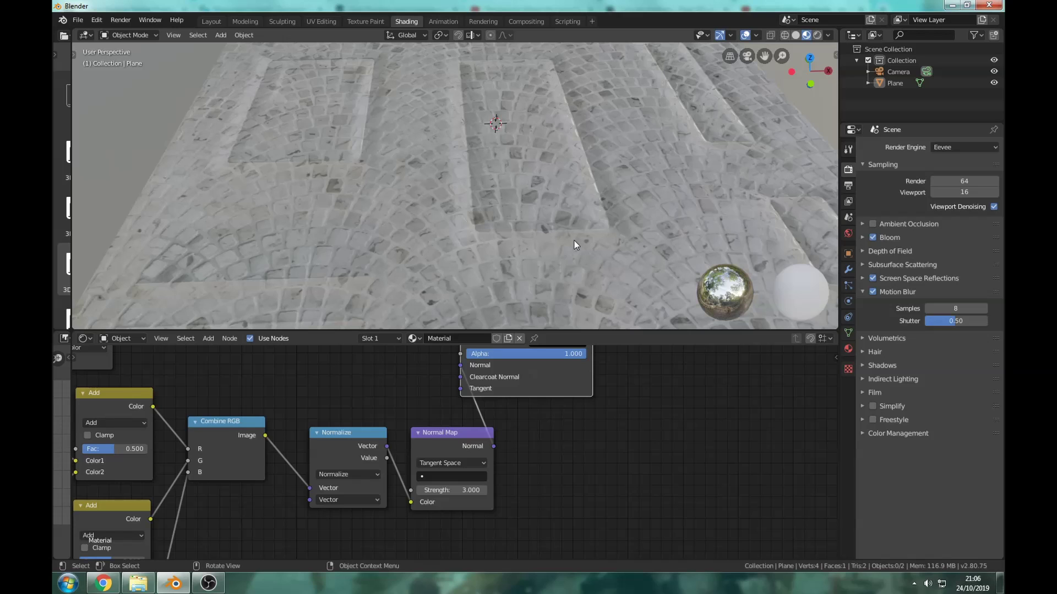
pyautogui.scroll(-2, 573, 240)
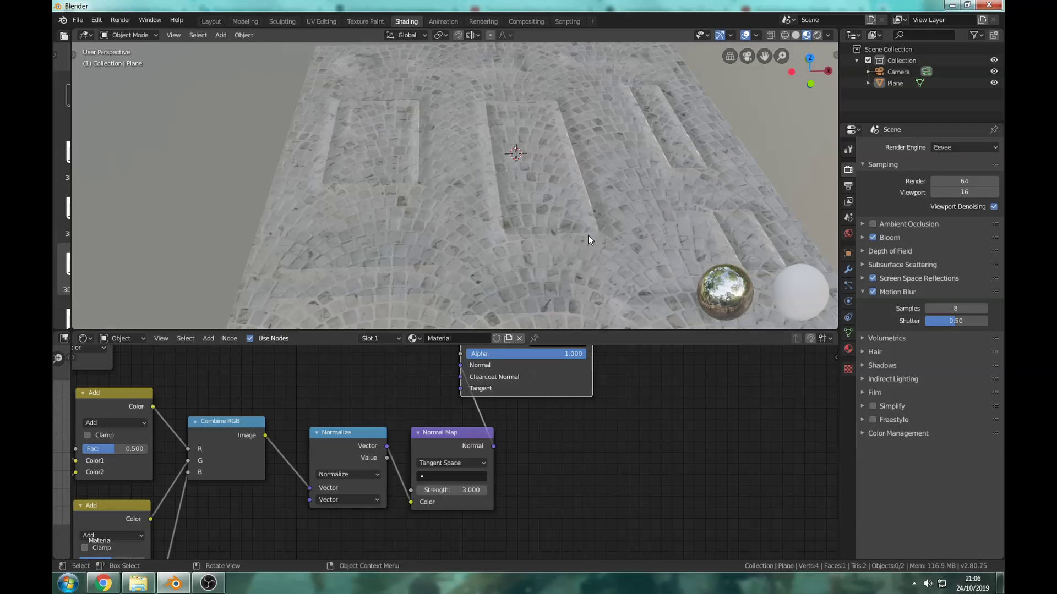